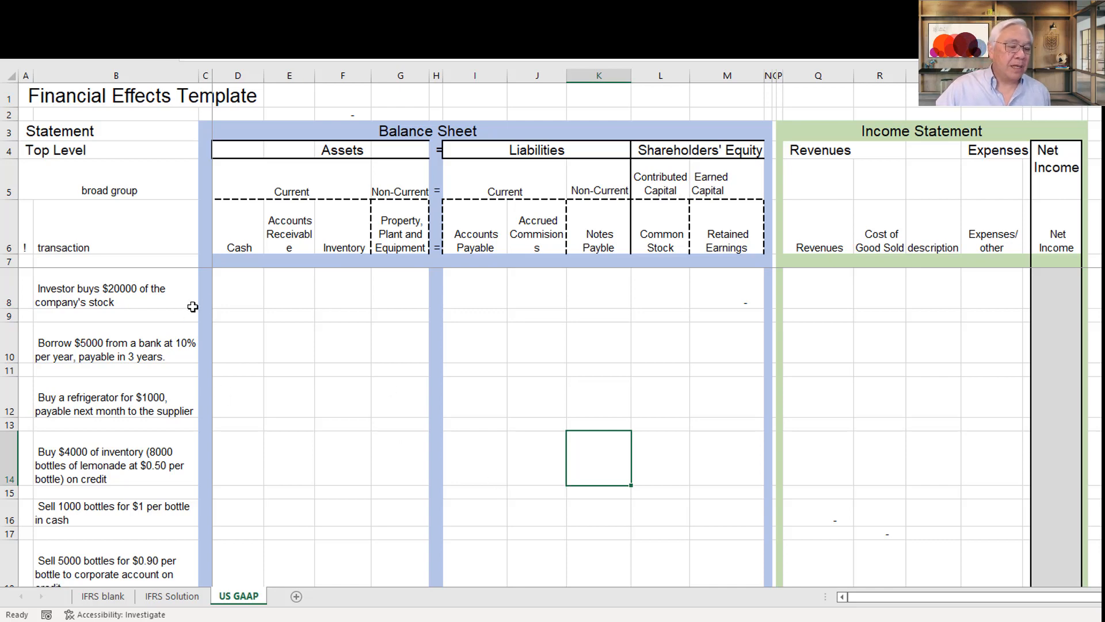
Enter 200000 under Cash for the transaction where the investor buys the company's stock
click(252, 302)
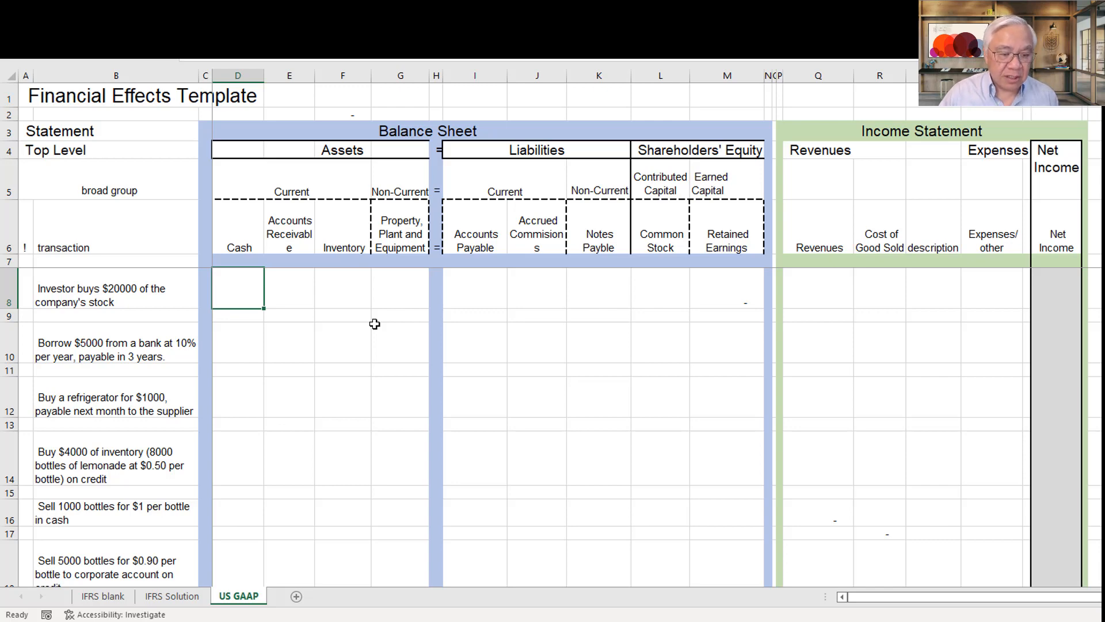
text(200000)
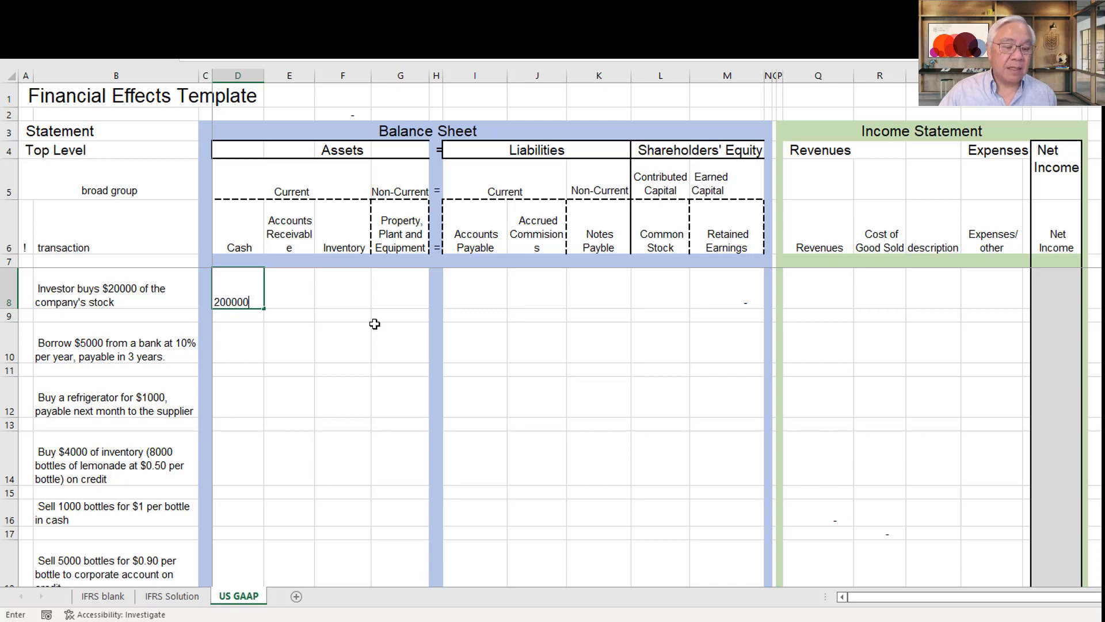
key(Return)
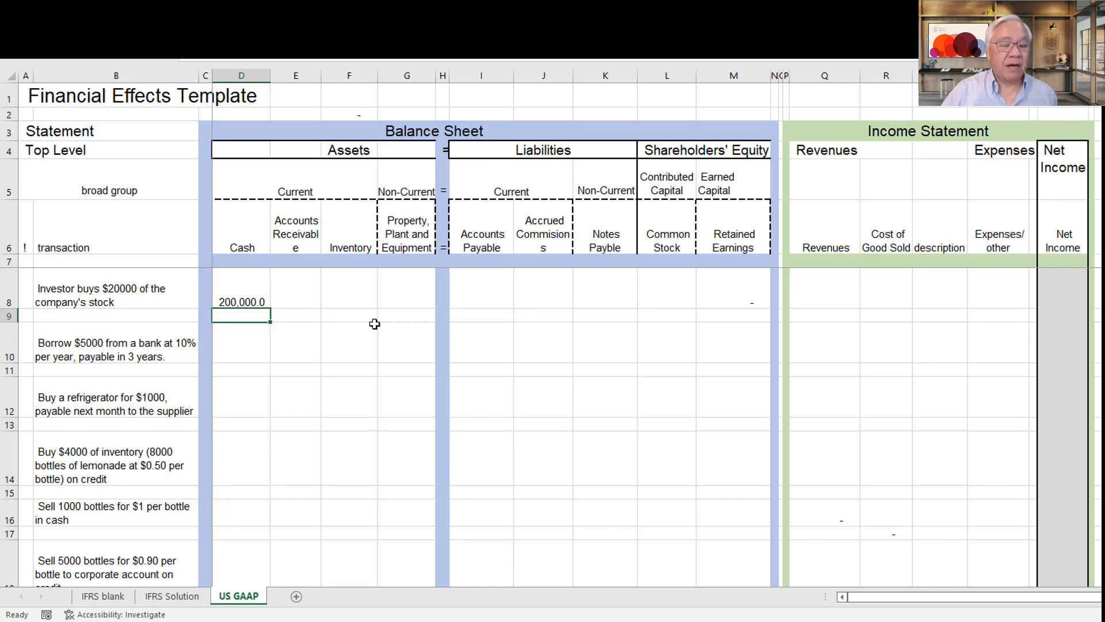
Enter the matching 200000 under Common Stock in the row for the investor's stock purchase
key(Up)
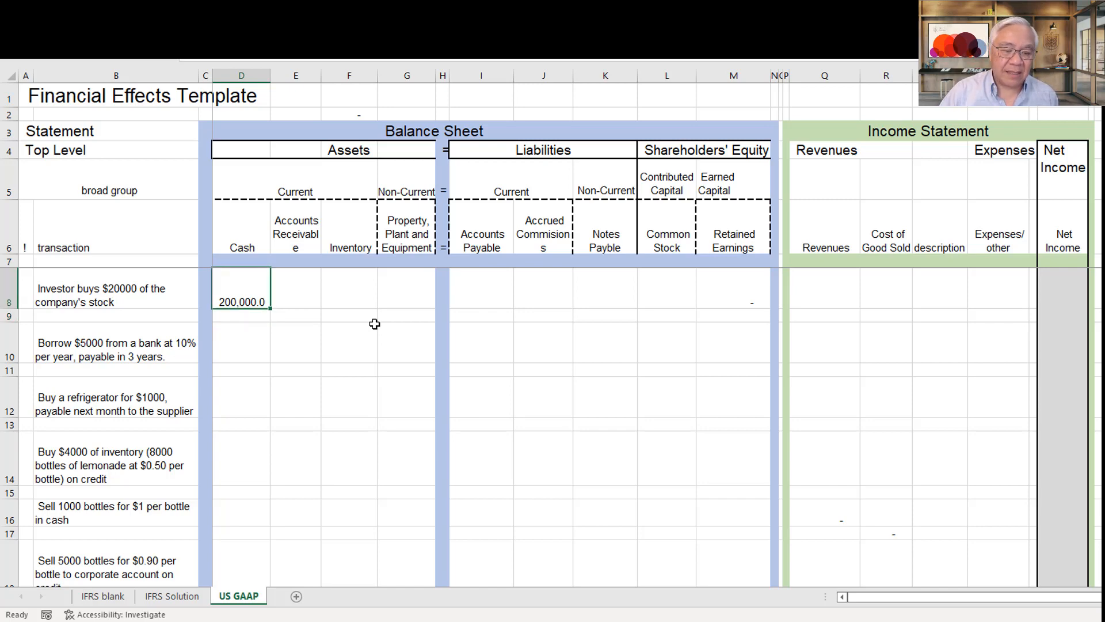
key(Right)
key(Right)
key(Right)
key(Right)
key(Right)
key(Right)
key(Right)
key(Right)
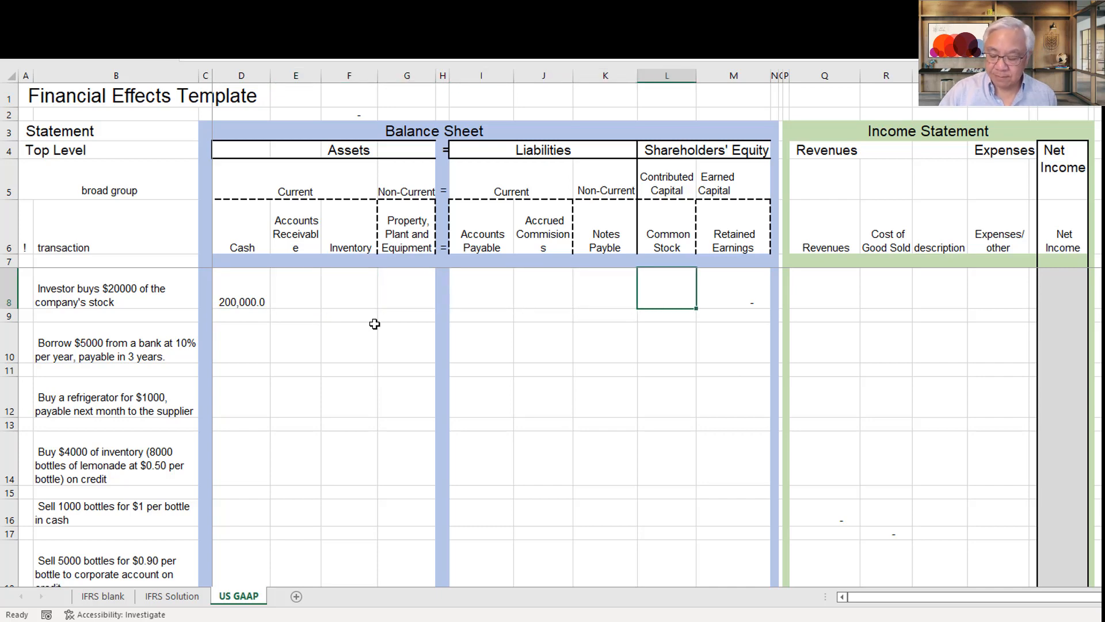
text(200000)
key(Return)
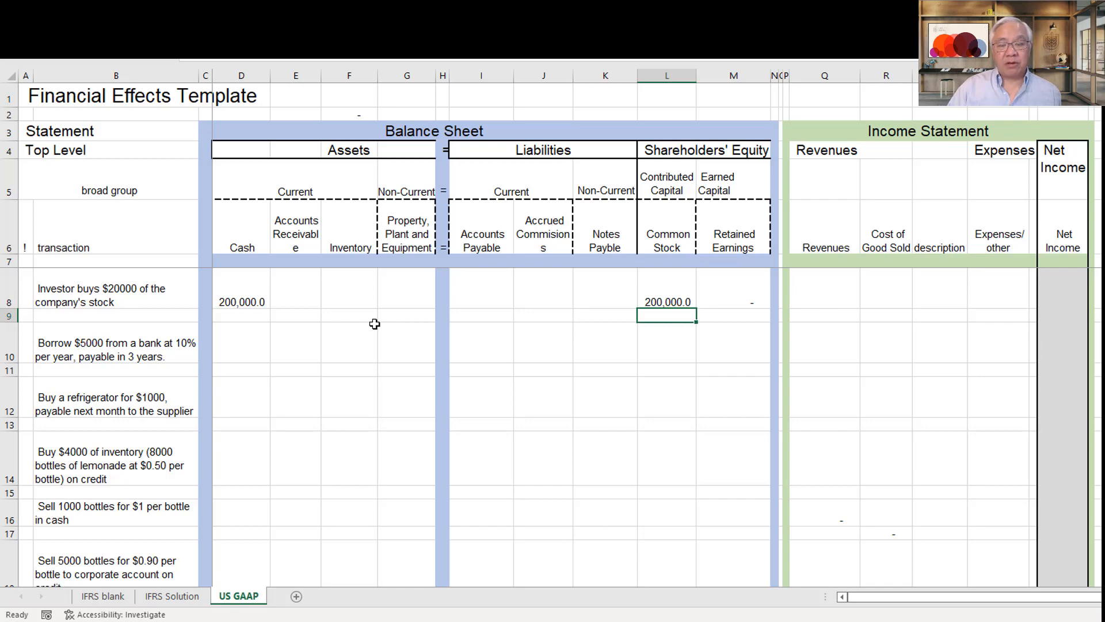
click(654, 181)
drag(651, 278, 662, 354)
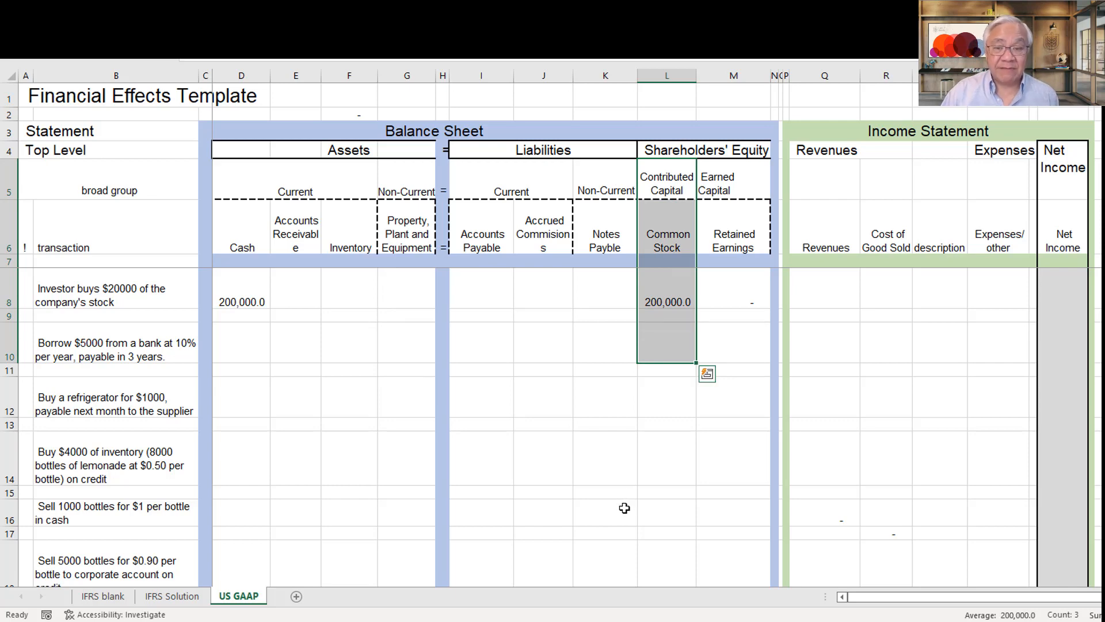
drag(254, 176, 362, 304)
click(322, 492)
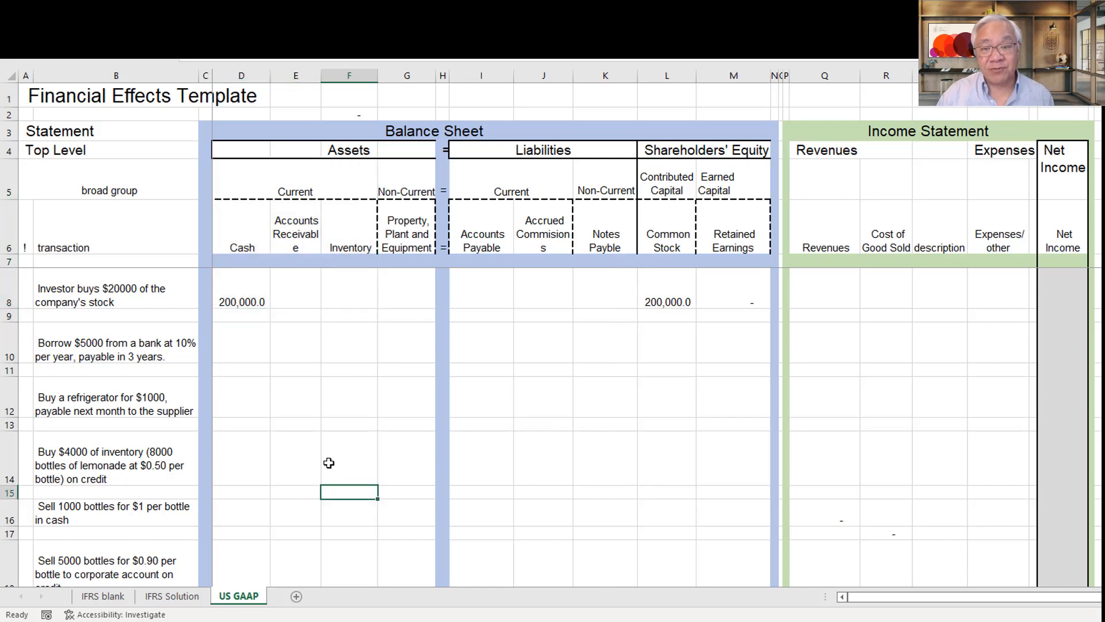
Enter a literal equals sign in the investor's stock purchase row, in the column separating Assets from Liabilities
click(444, 304)
text('=)
key(Return)
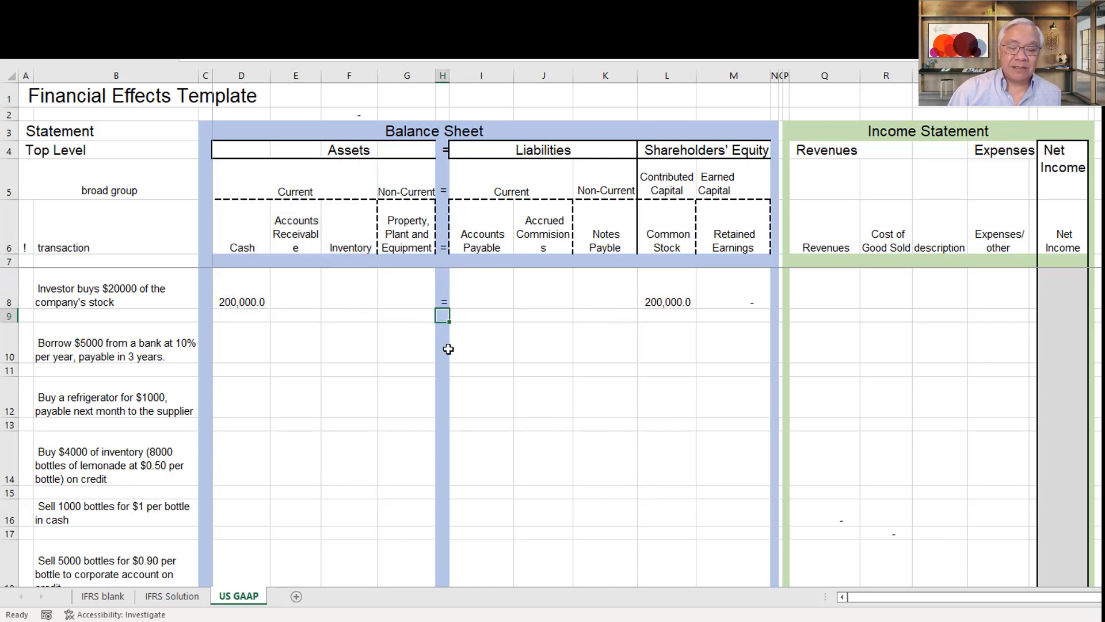
click(536, 449)
drag(257, 295, 360, 288)
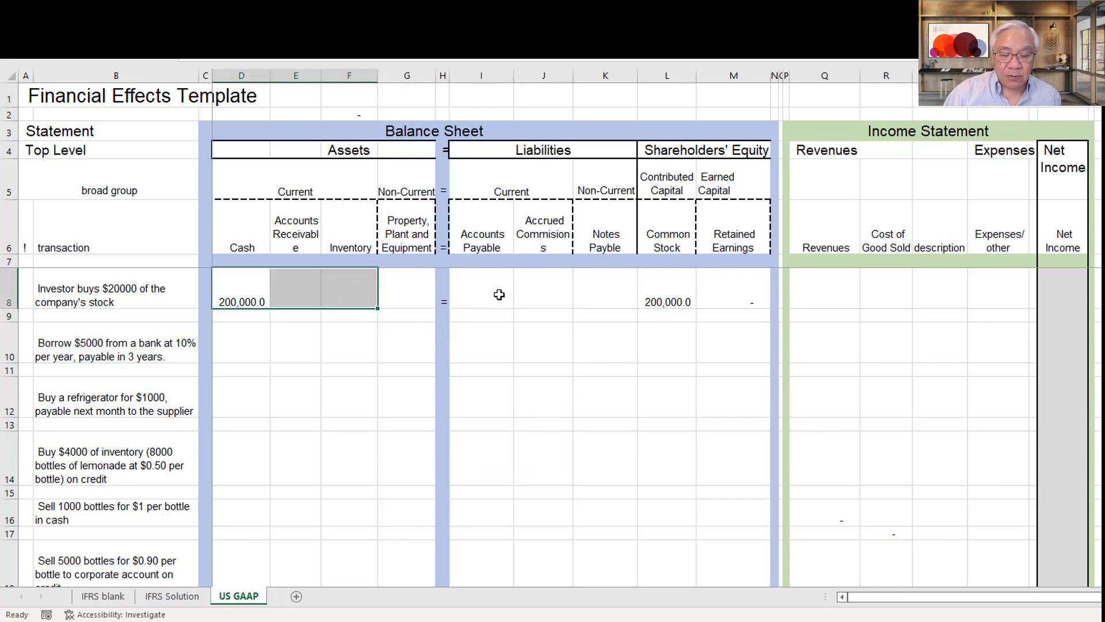
drag(499, 293, 741, 295)
click(633, 387)
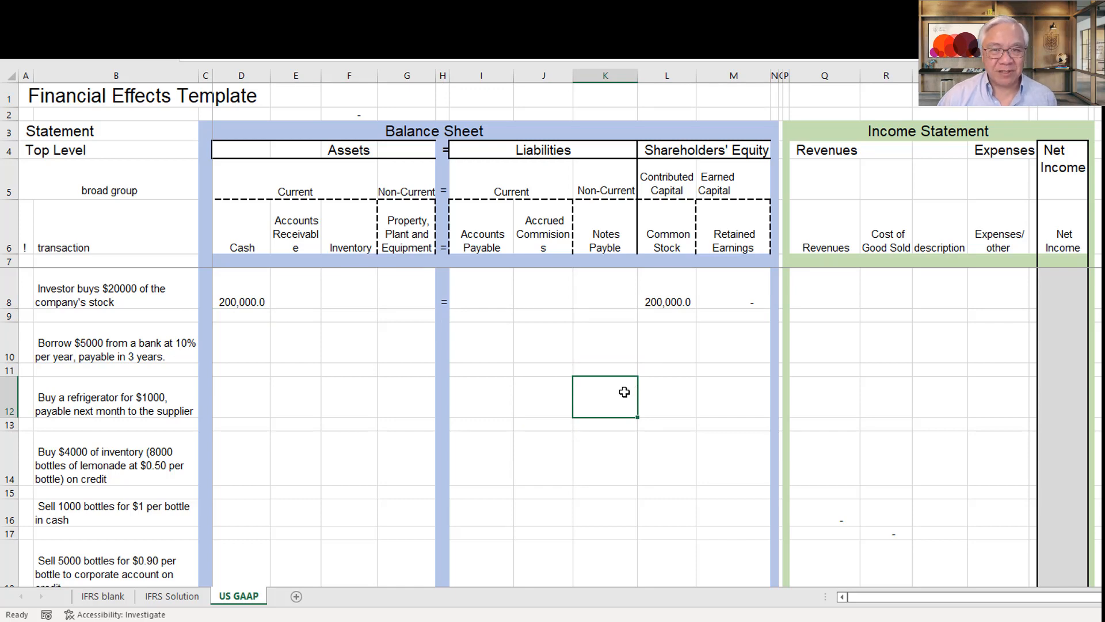
Record the bank loan by entering 5000 under Cash and 5000 under Notes Payable in its row
click(238, 347)
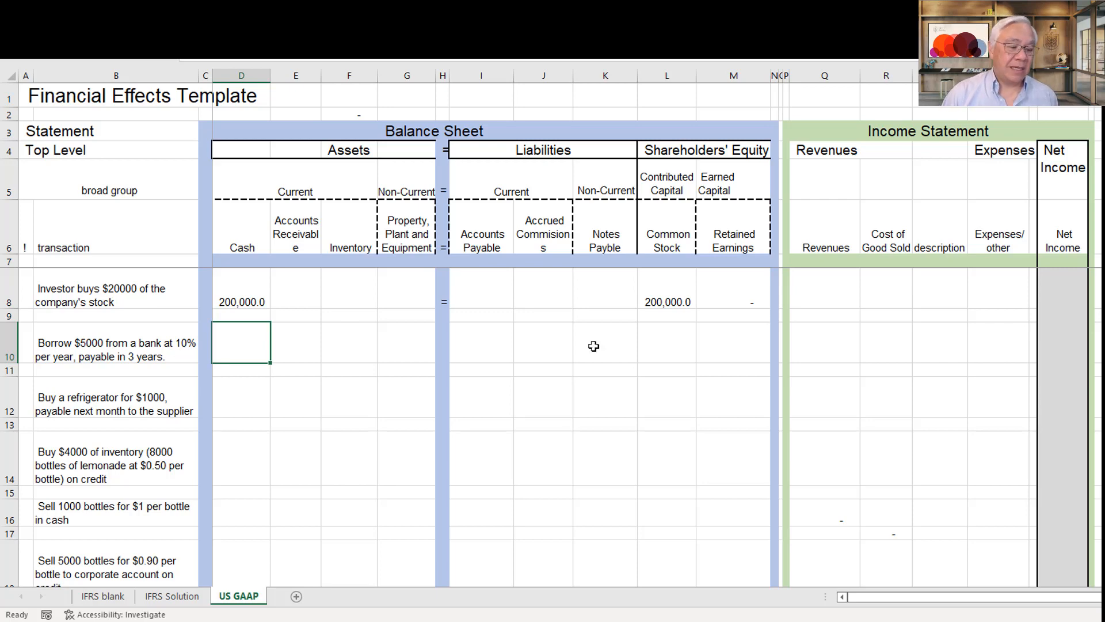
text(5000)
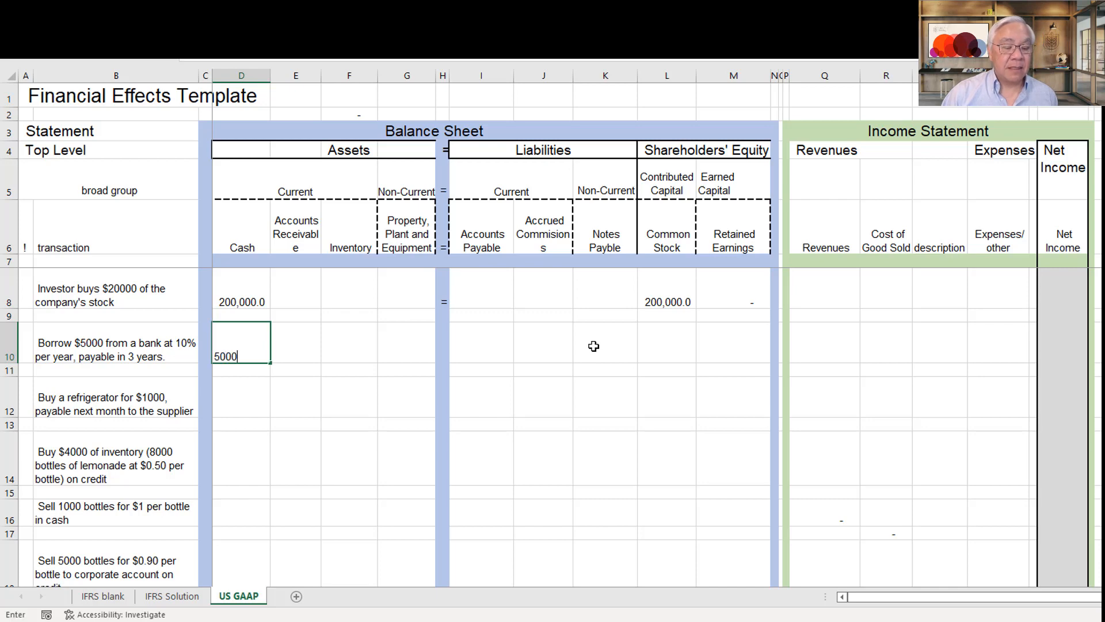
key(Return)
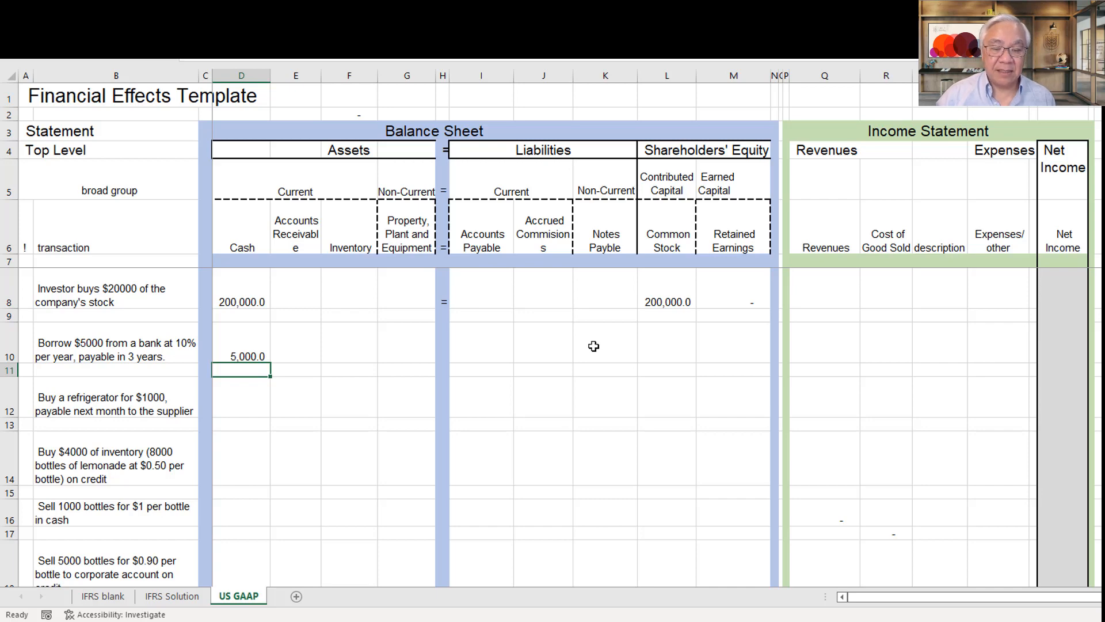
click(594, 344)
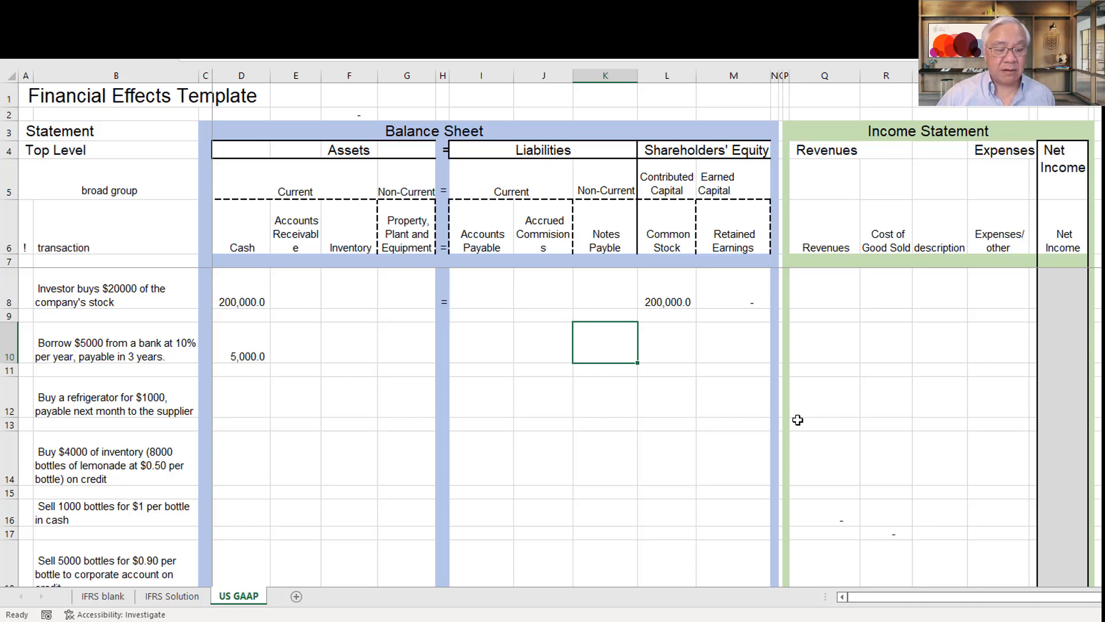
text(5000)
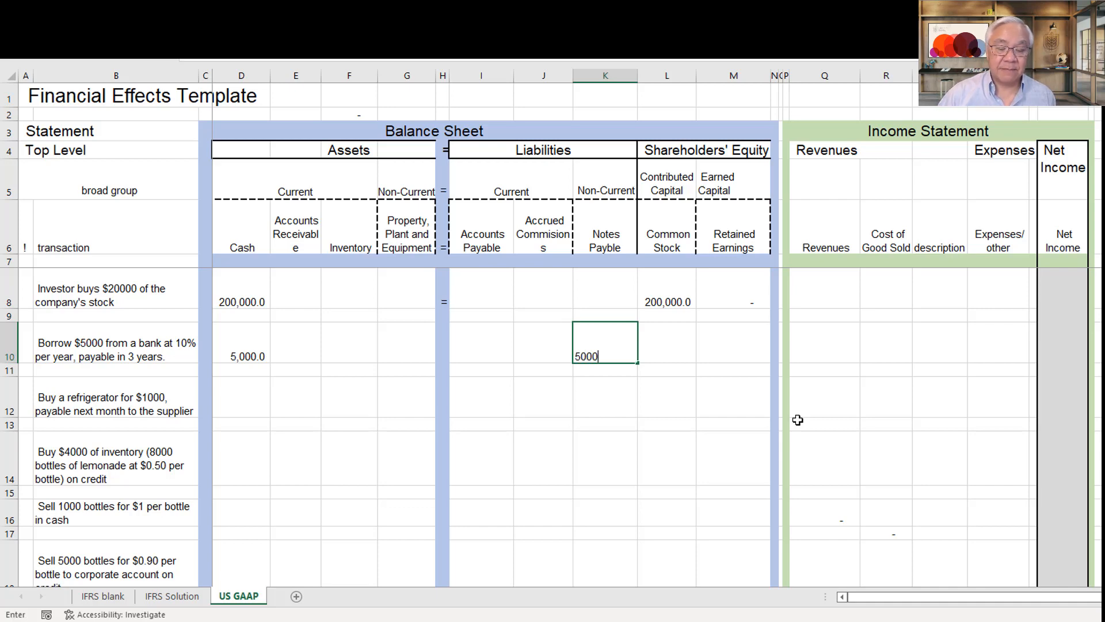
key(Return)
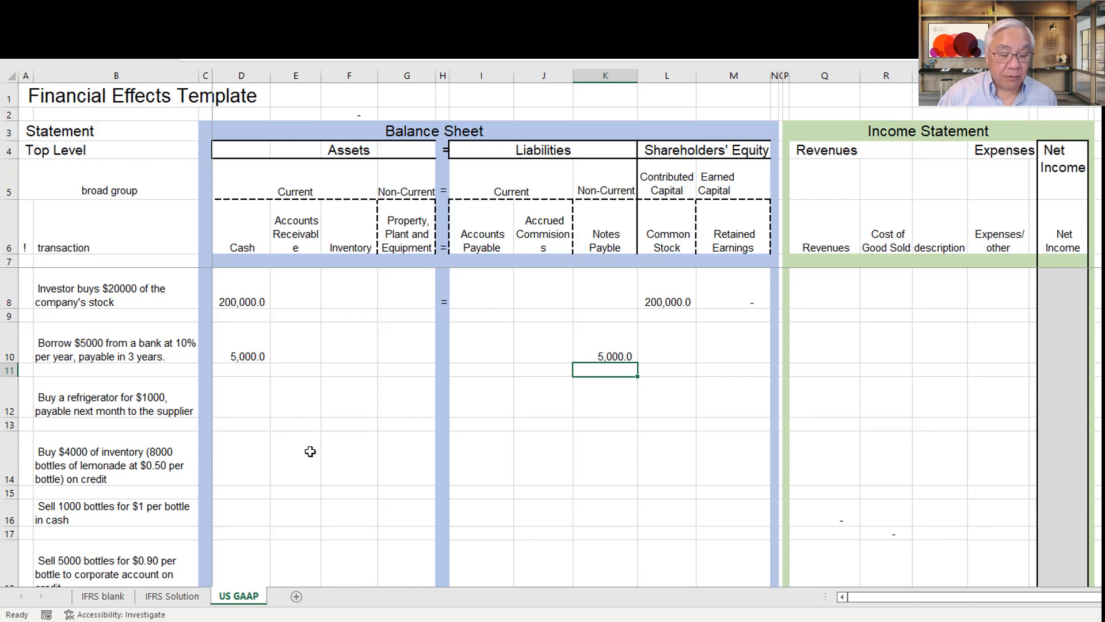
drag(247, 357, 362, 359)
drag(464, 357, 686, 358)
click(713, 437)
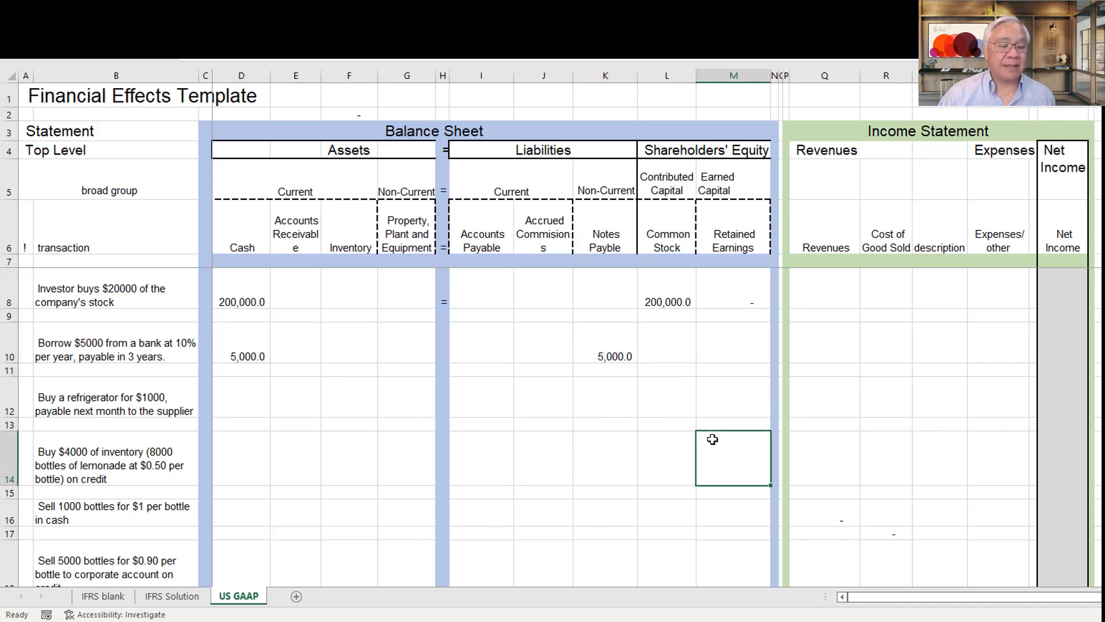
Record the refrigerator purchase by entering 1000 under Property, Plant and Equipment and 1000 under Accounts Payable
click(235, 395)
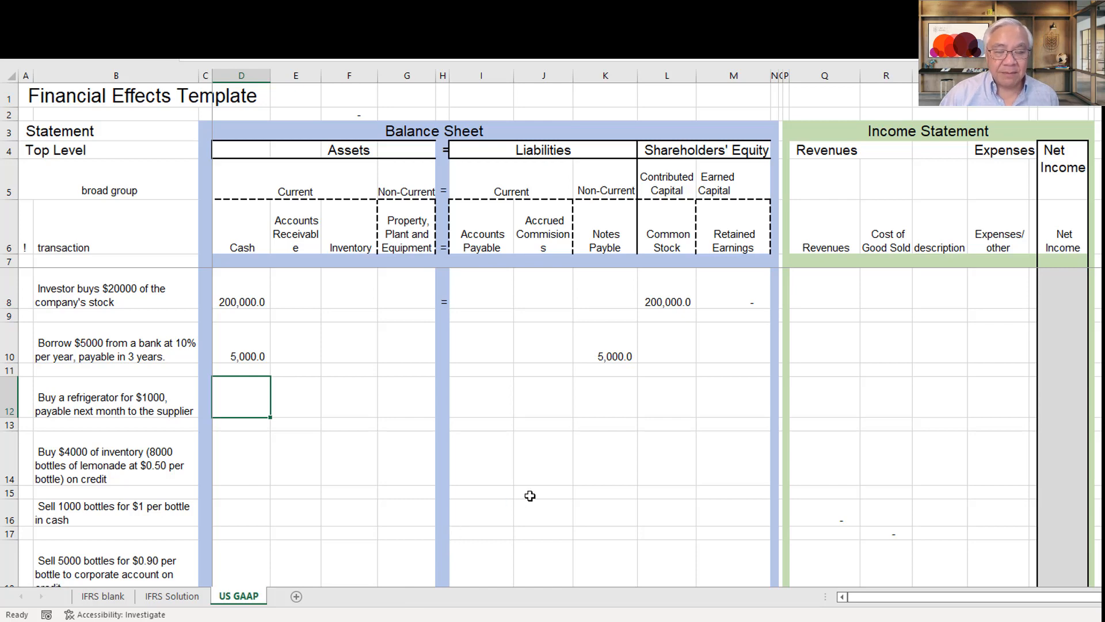
click(409, 397)
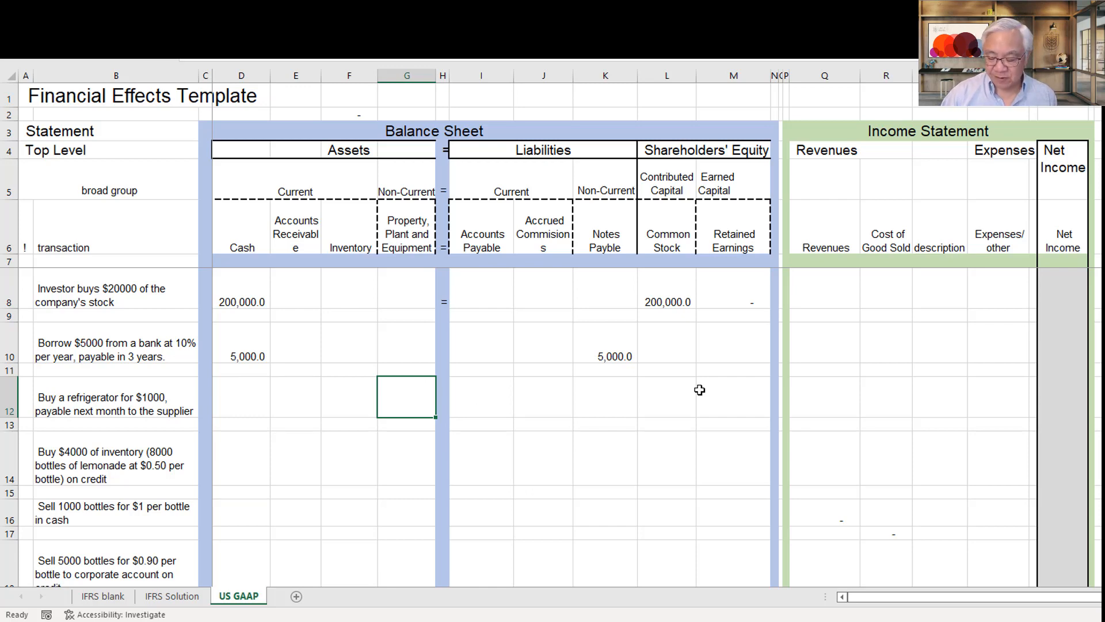
text(1000)
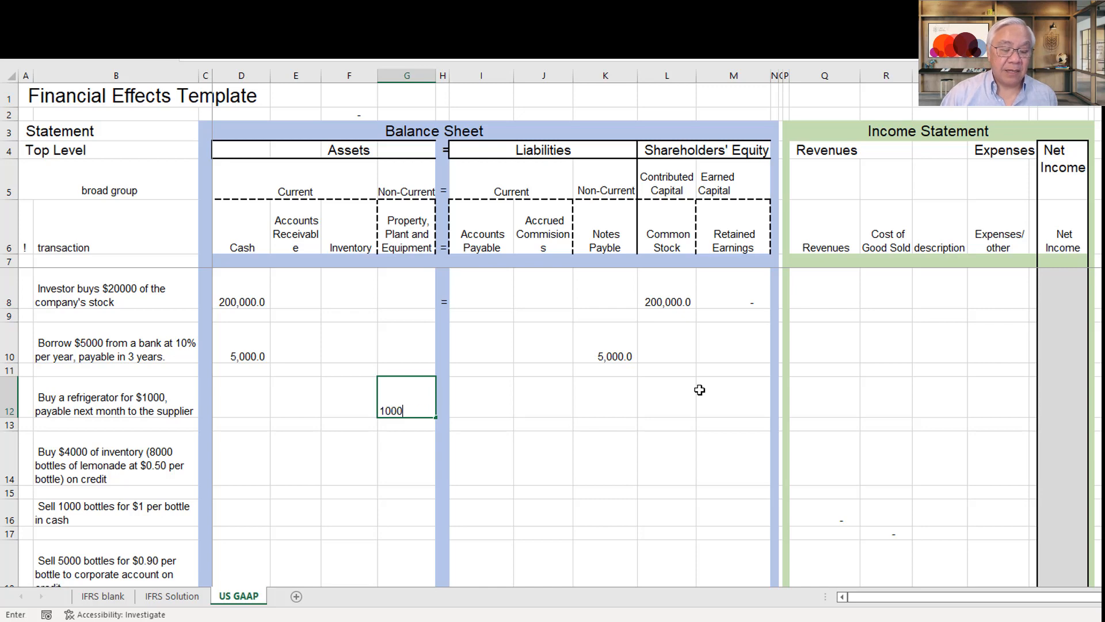
key(Return)
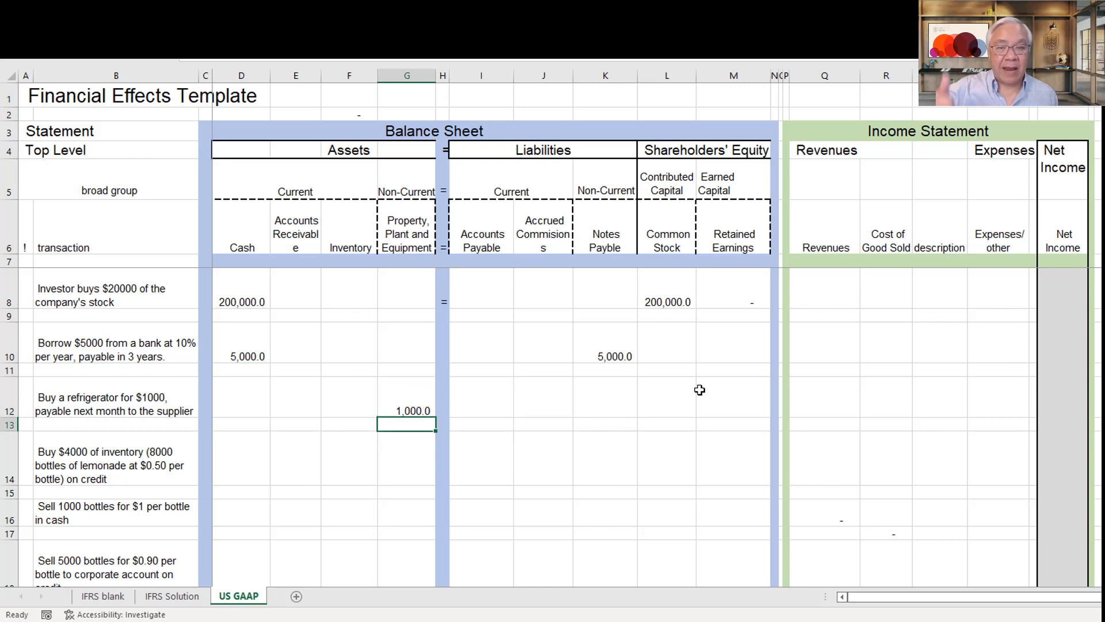
key(Up)
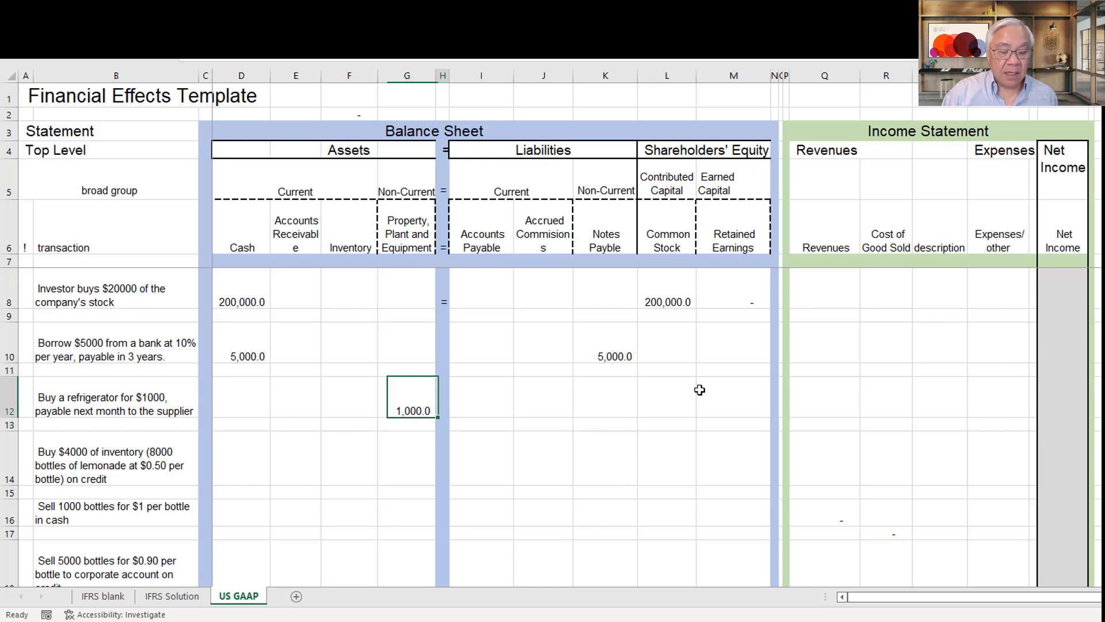
key(Right)
key(Right)
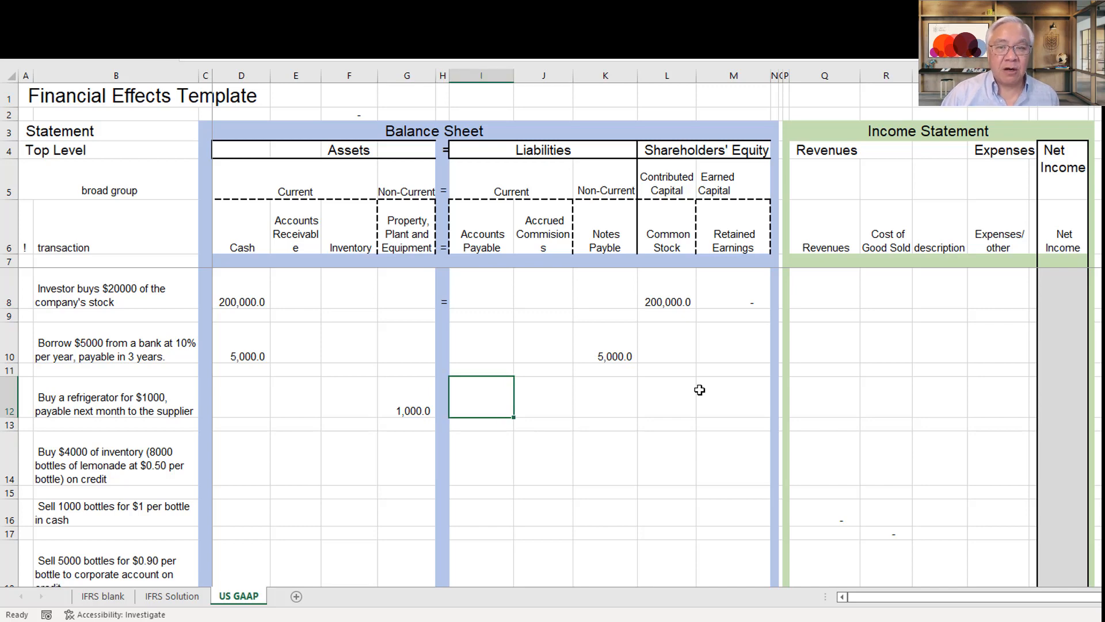
text(1000)
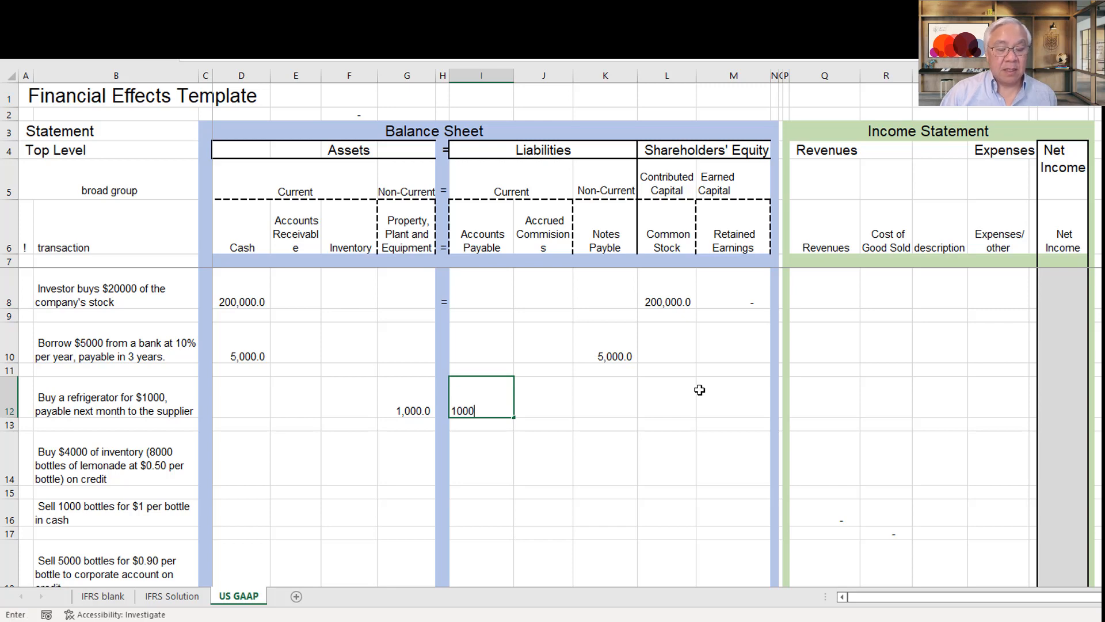
key(Return)
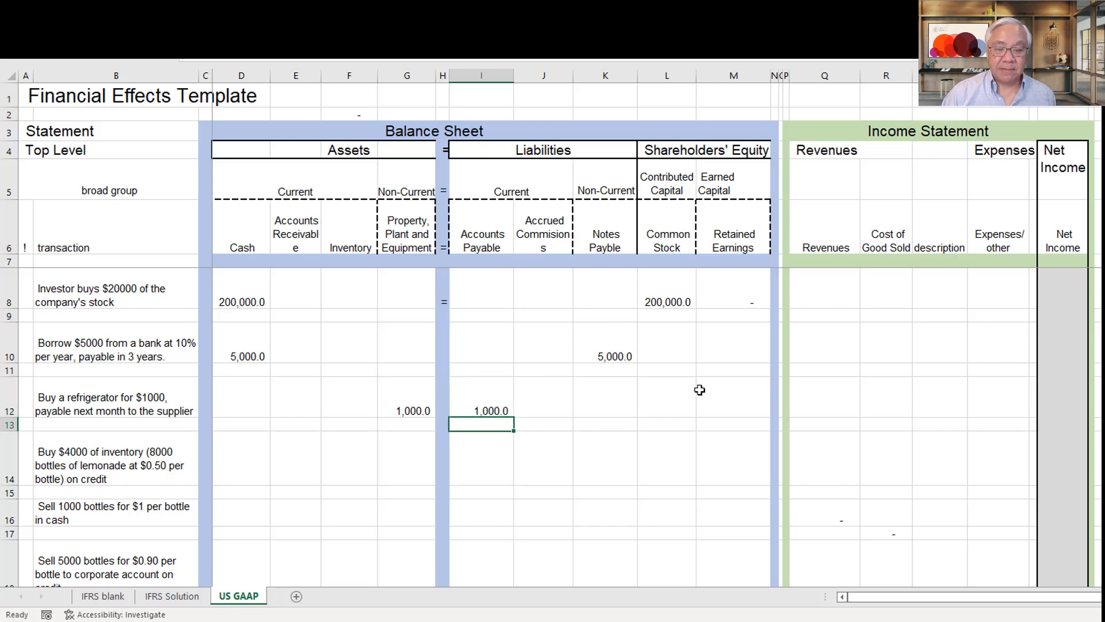
Review the refrigerator row's asset and liability entries, along with the Cash entries of the two transactions above it
drag(247, 406, 397, 408)
drag(482, 409, 585, 404)
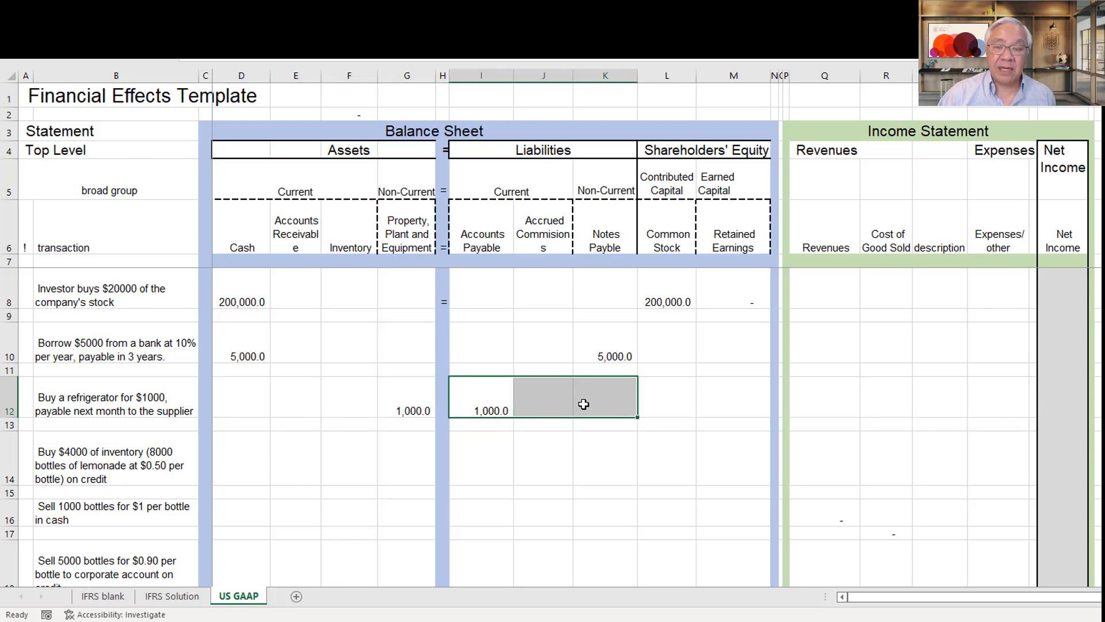
click(661, 511)
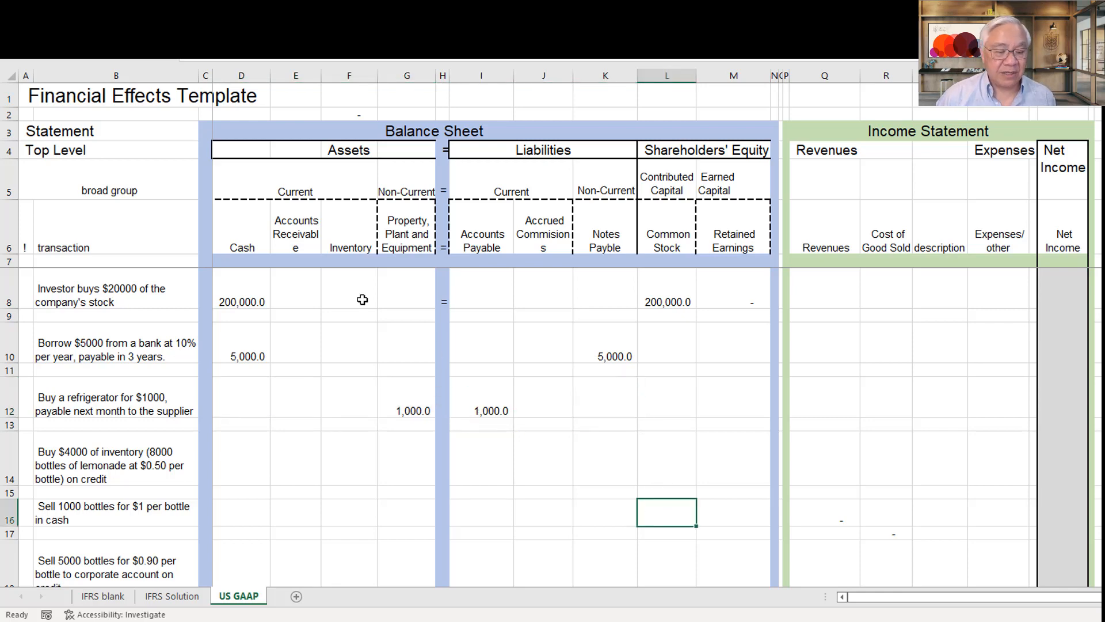
drag(248, 295, 261, 355)
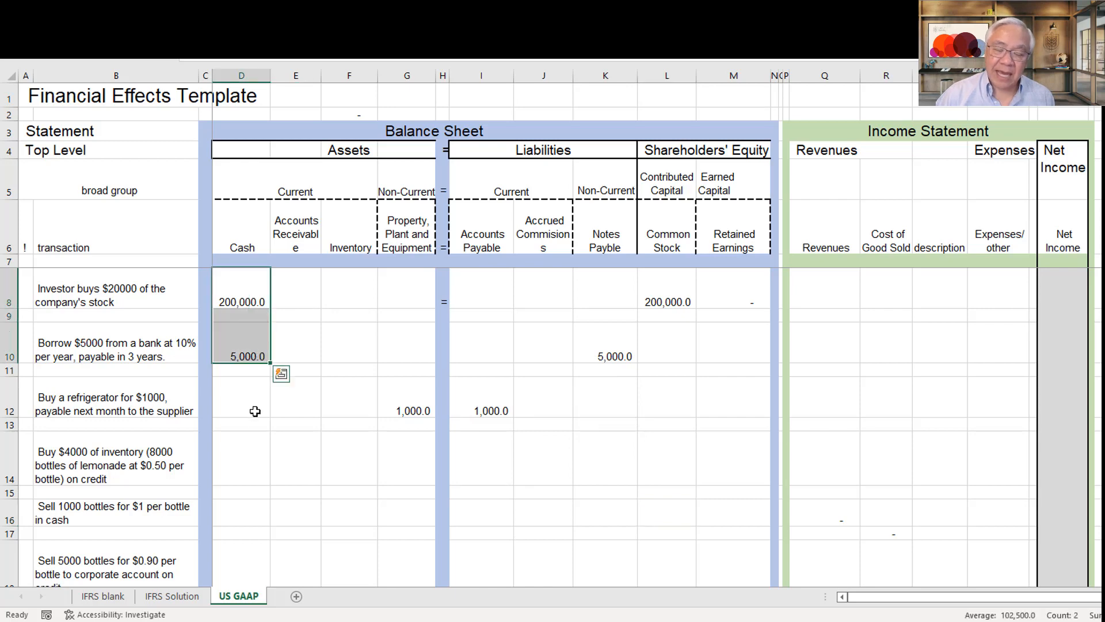
click(238, 406)
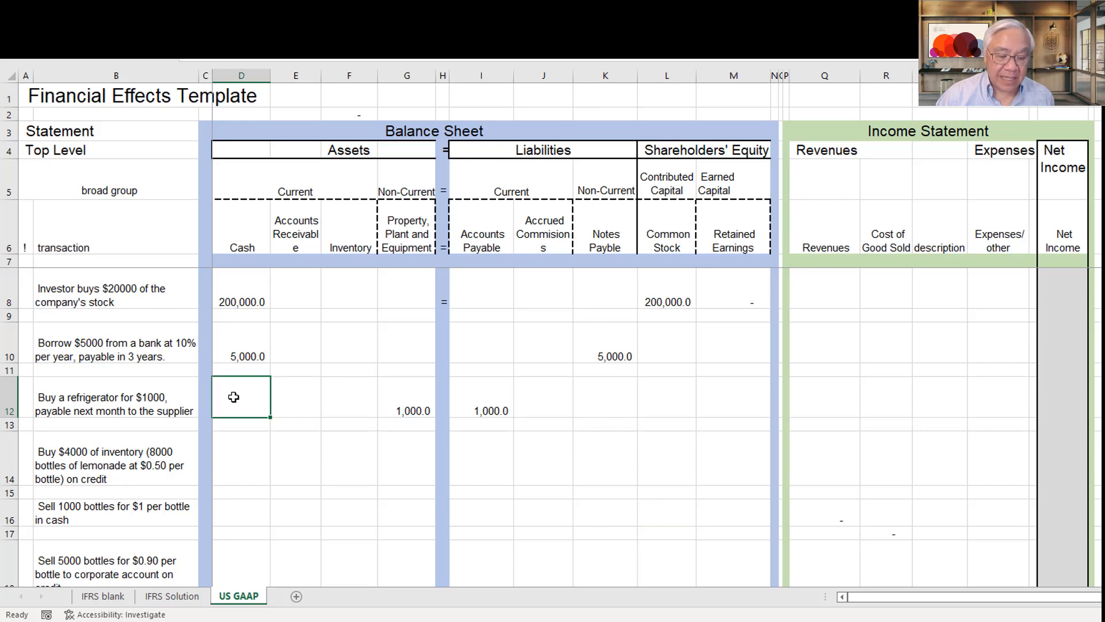
click(392, 406)
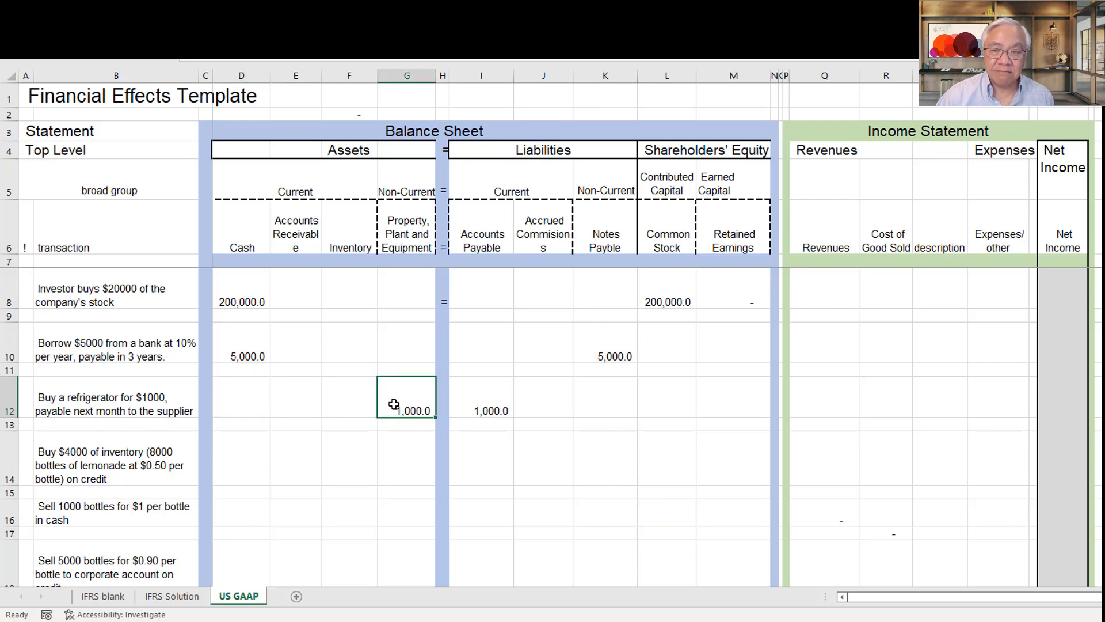
click(493, 410)
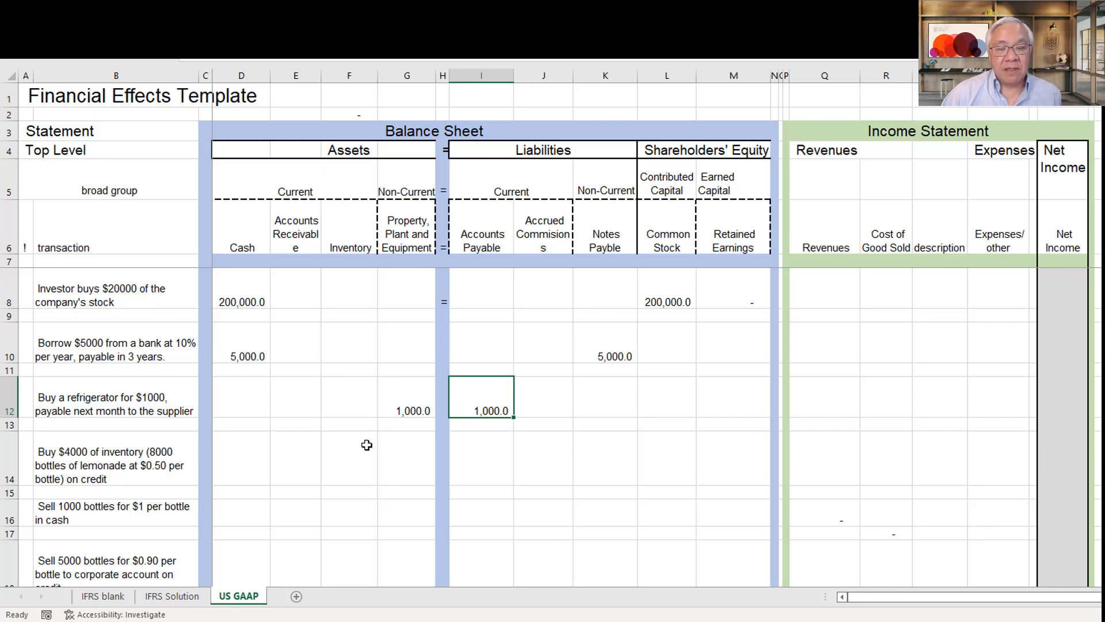
Record the $4000 inventory purchase by entering -4000 under Cash and 4000 under Inventory in its row
click(262, 460)
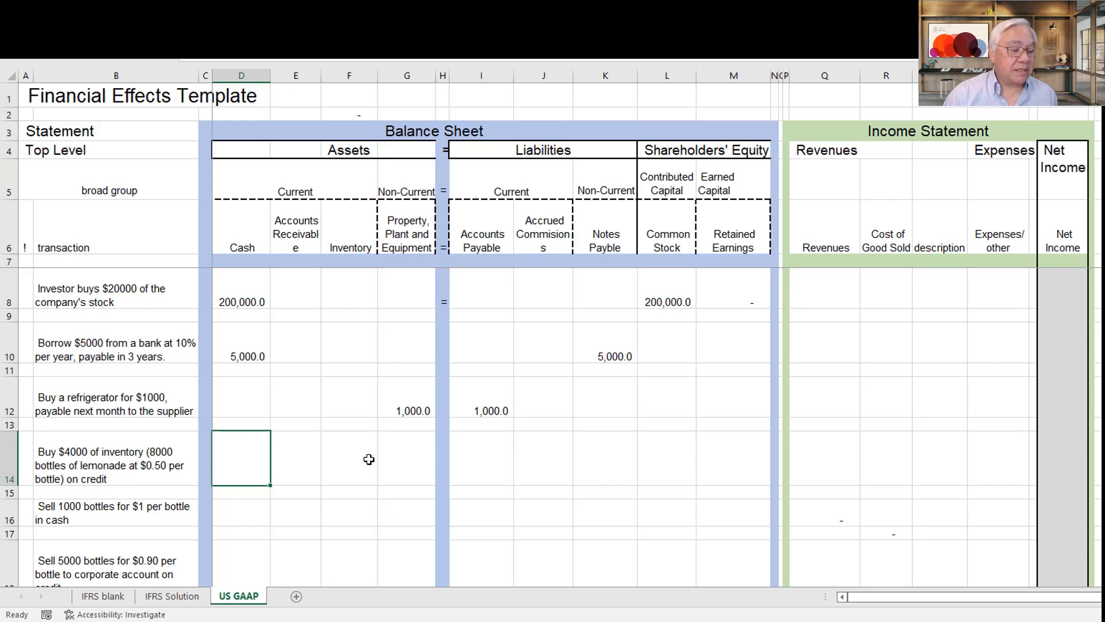
text(-4000)
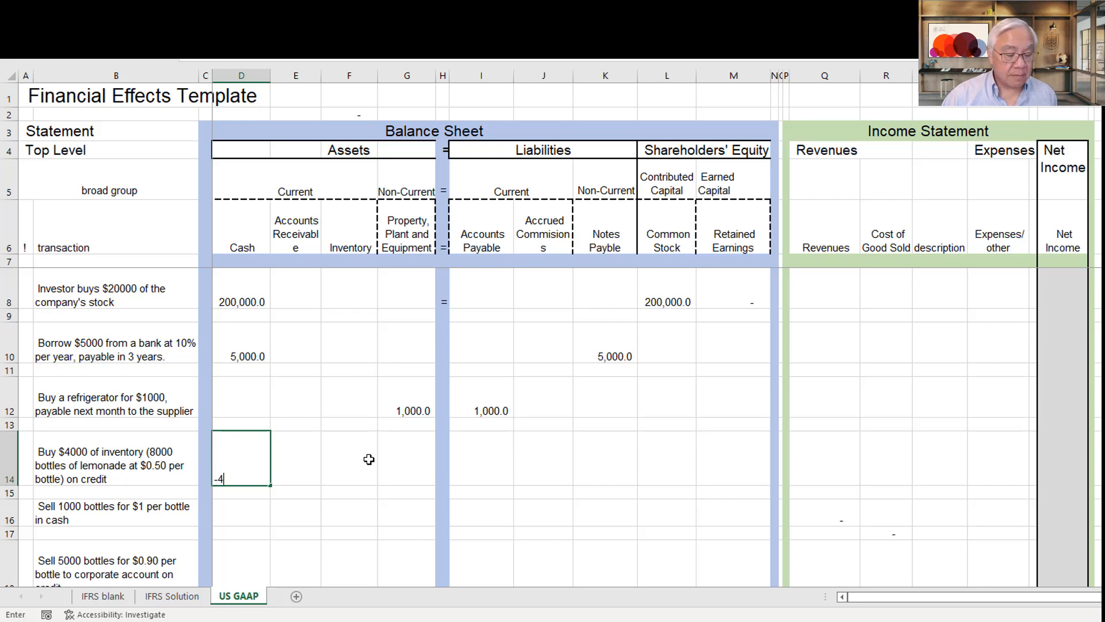
key(Return)
key(Up)
key(Right)
key(Right)
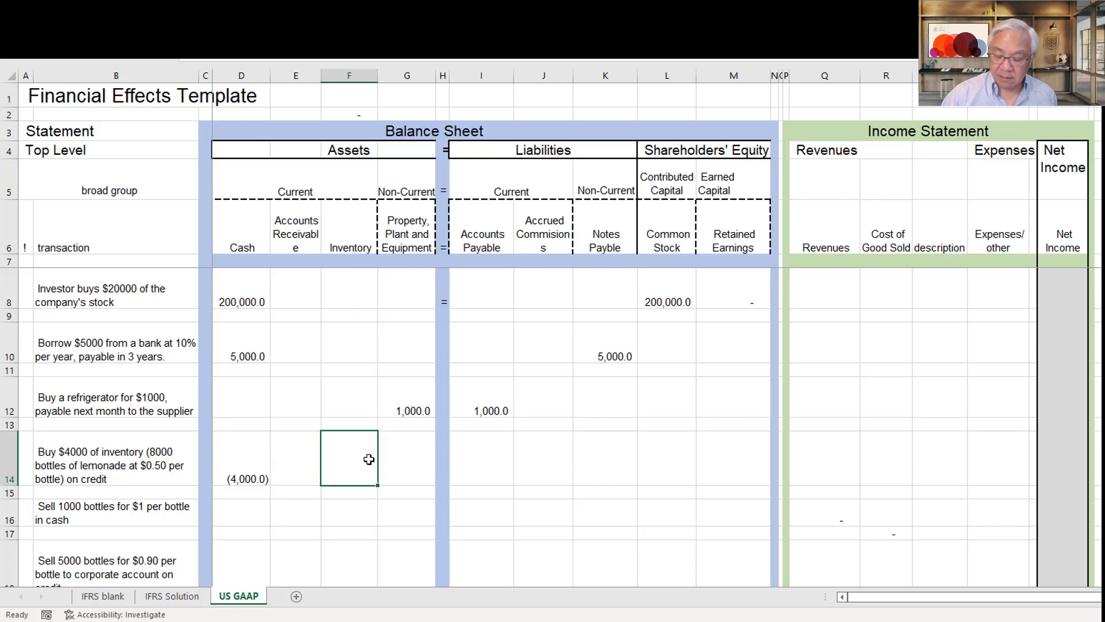
text(4000)
key(Return)
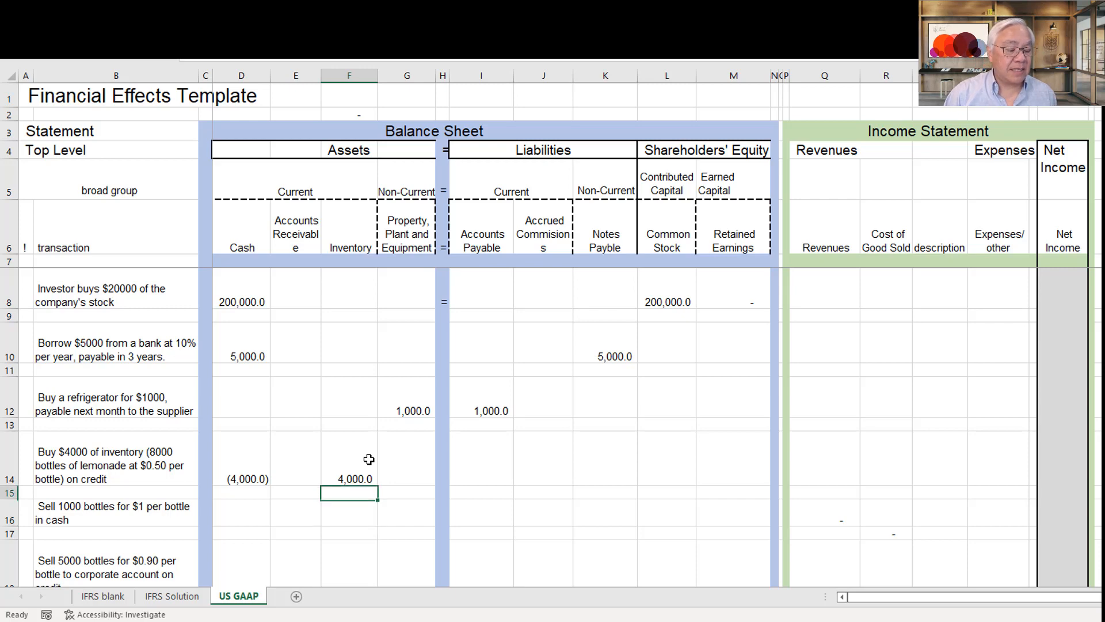
Enter 1000 under Cash in the row for selling 1000 bottles at $1 each in cash
key(Left)
key(Left)
key(Down)
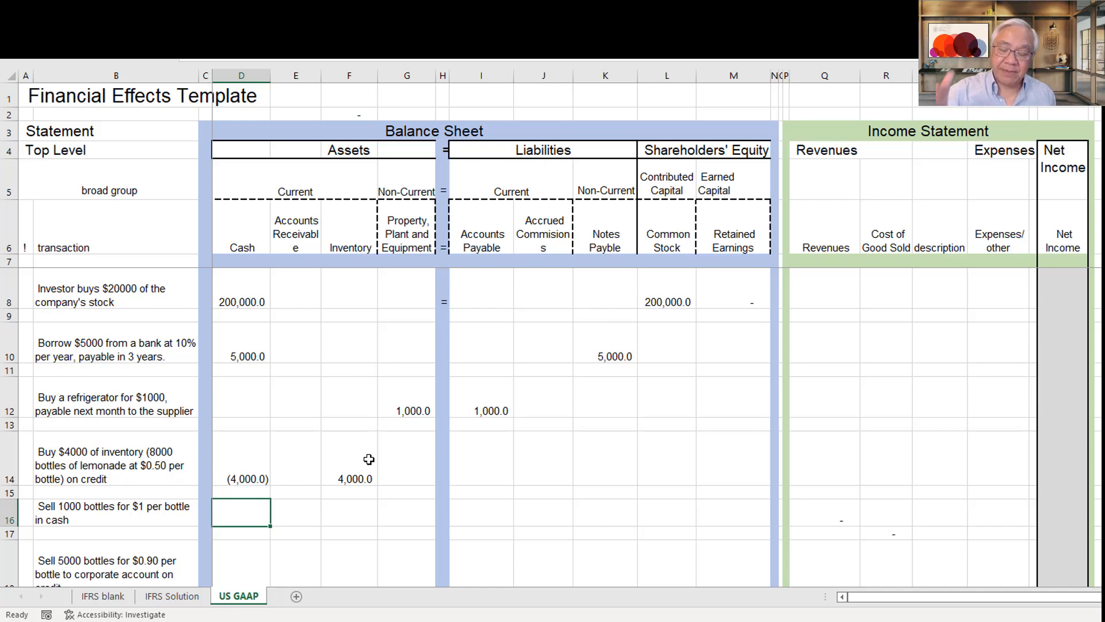
text(1000)
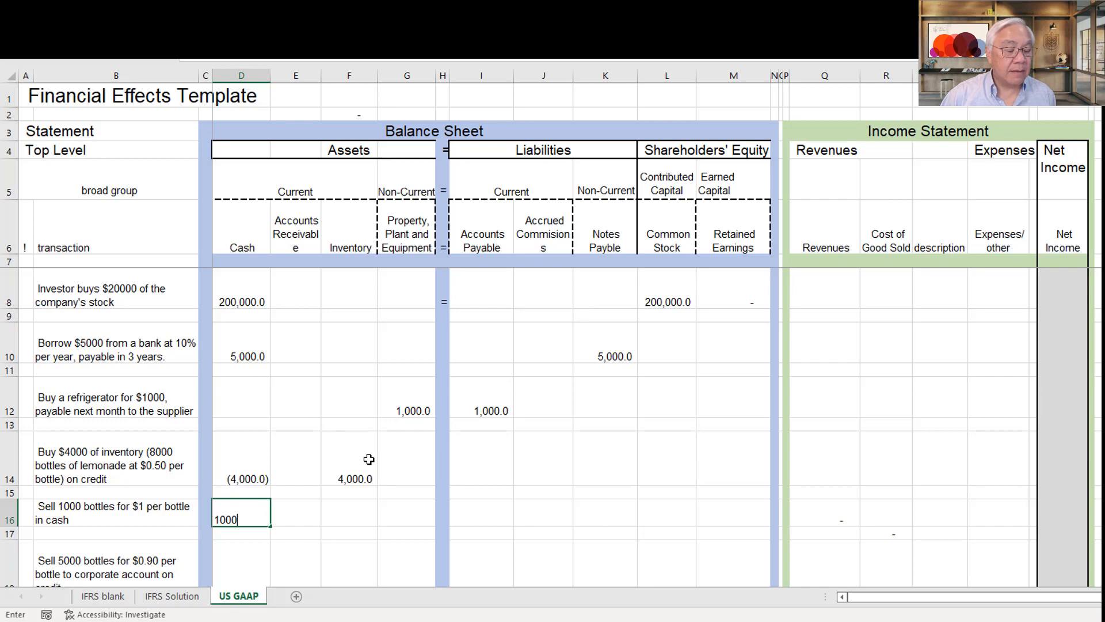
key(Return)
Clear the Revenues cell in the 1000-bottle cash sale row and enter 1000 in its place
key(Up)
key(Right)
key(Right)
key(Right)
key(Right)
key(Right)
key(Right)
key(Right)
key(Right)
key(Right)
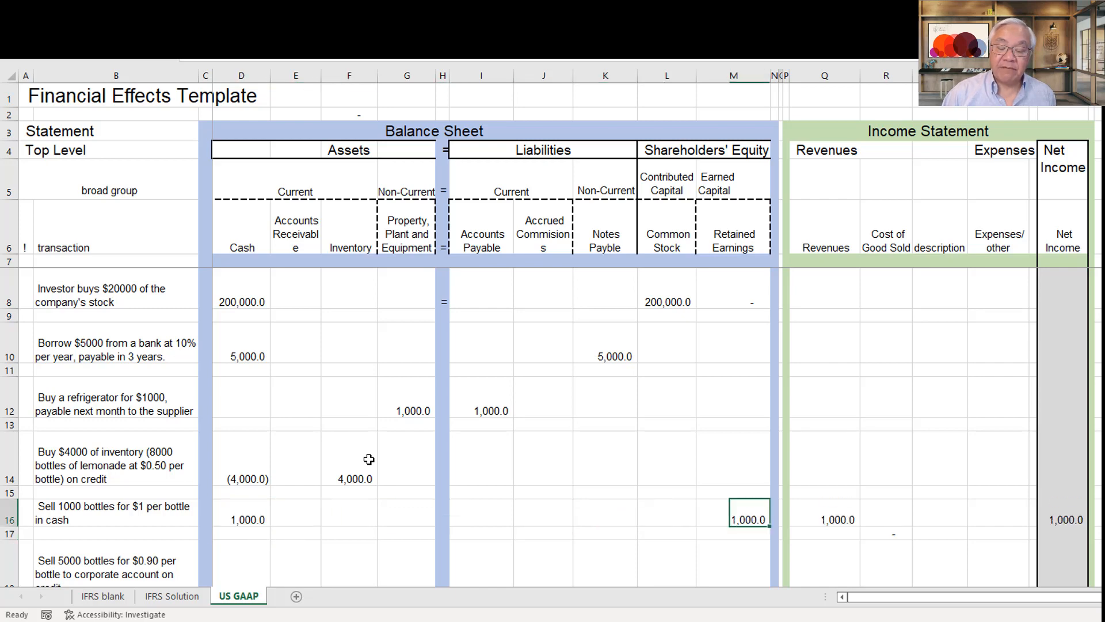
key(Right)
key(Right)
key(Right)
key(Right)
key(Right)
key(Left)
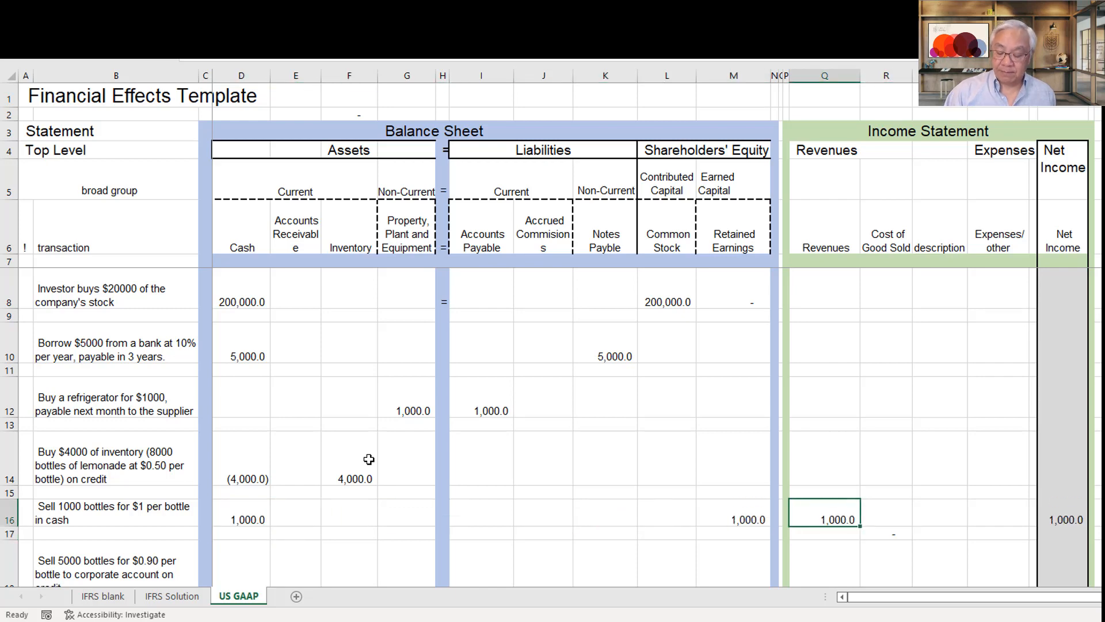
key(Delete)
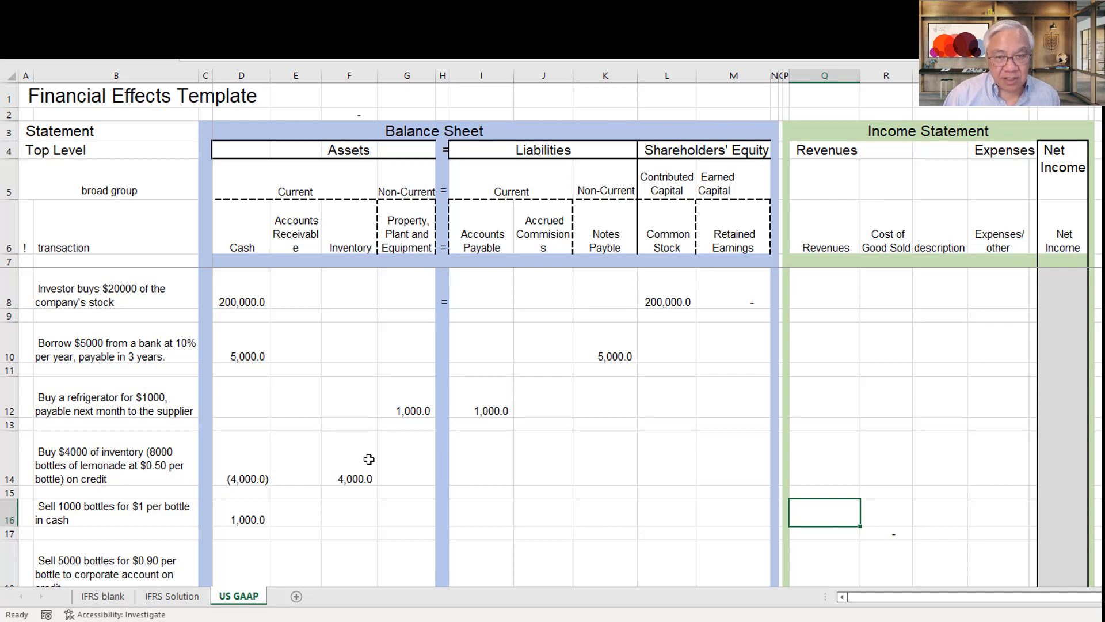
text(1000)
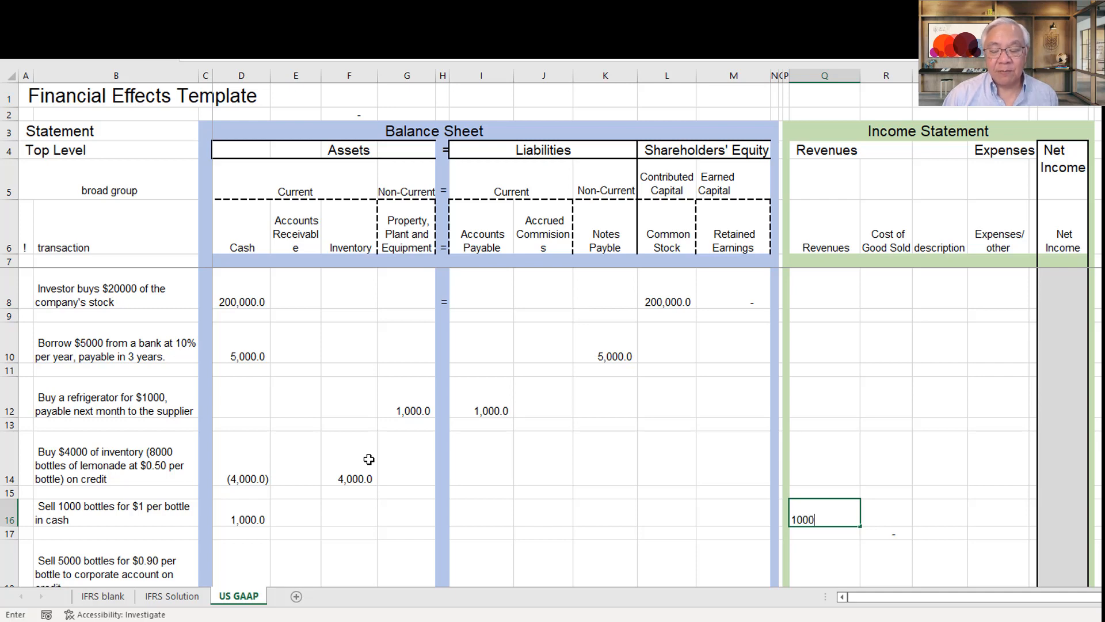
key(ctrl+Return)
key(Return)
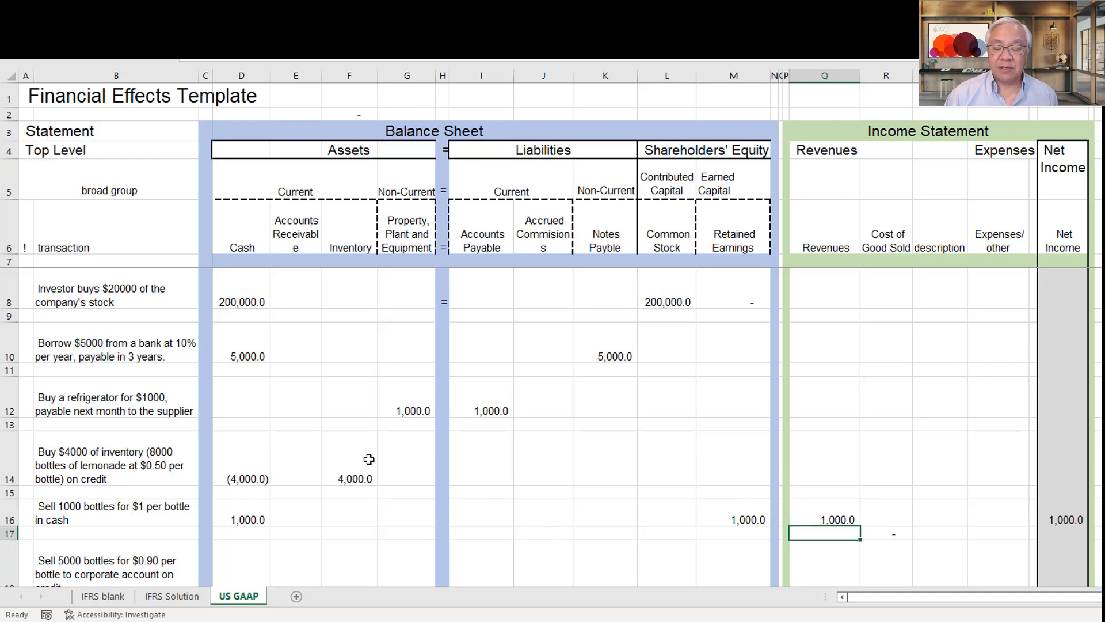
key(Up)
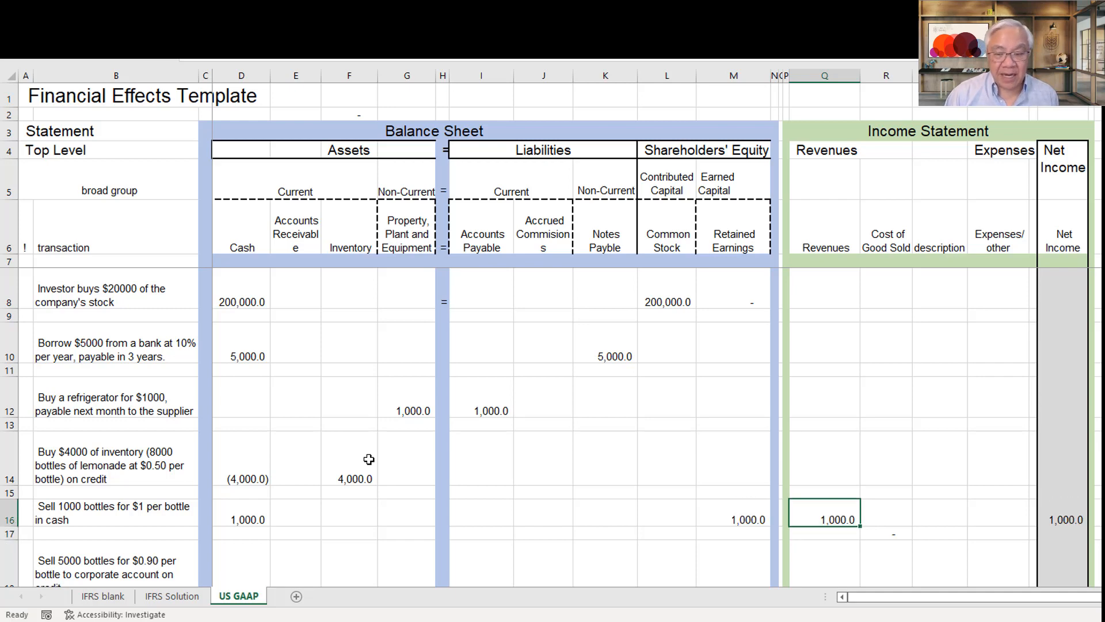
Trace the cash sale row from Revenues across to Net Income and back to Retained Earnings
key(Right)
key(Right)
key(Right)
key(Right)
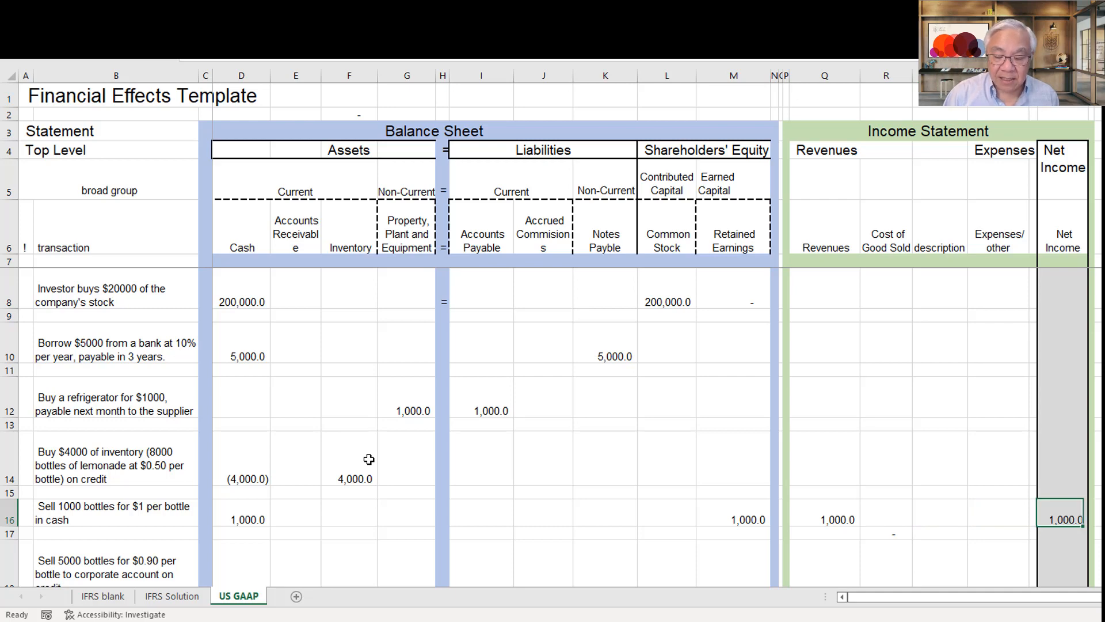
key(Left)
key(Left)
key(Left)
key(Left)
key(Left)
key(Left)
key(Left)
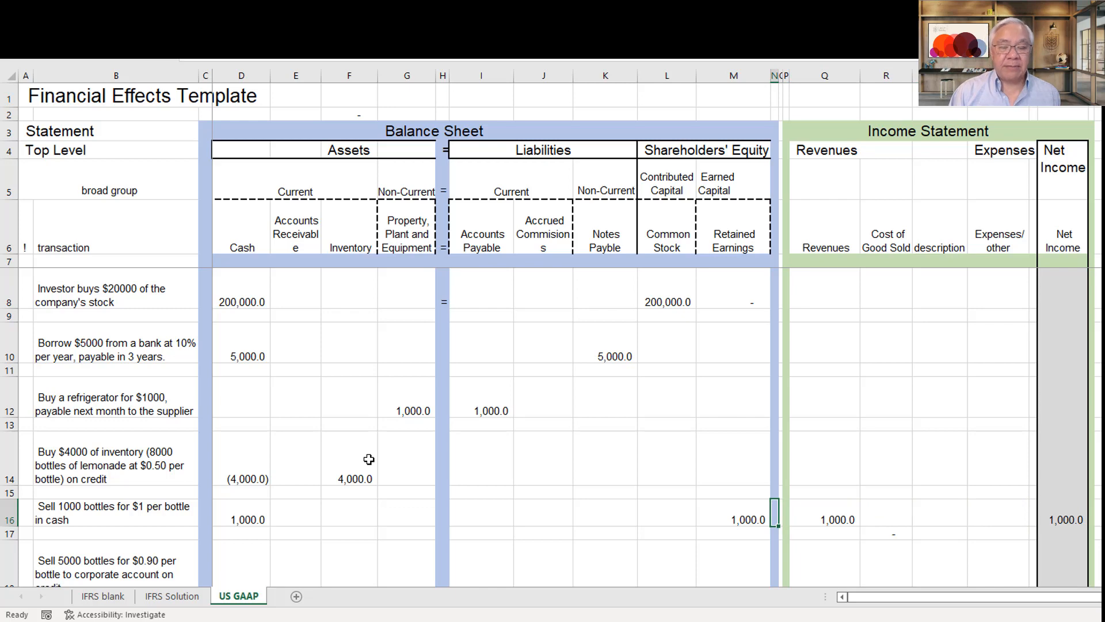
key(Left)
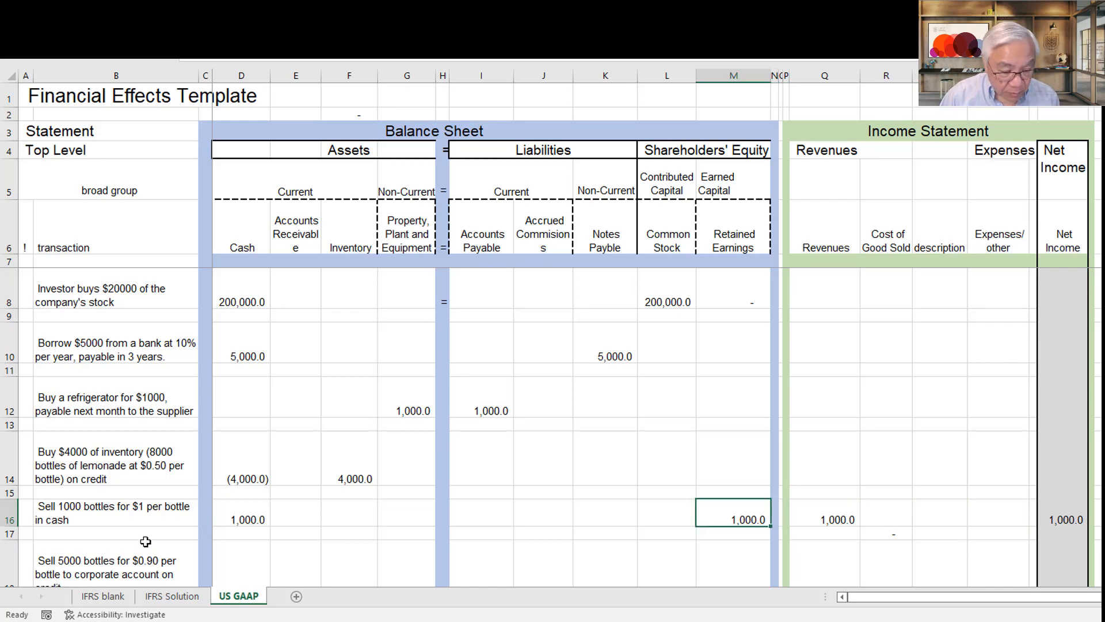
Compare the cash sale row's asset side with its liabilities and equity, and its Net Income with Retained Earnings
drag(233, 521, 420, 543)
drag(489, 521, 723, 516)
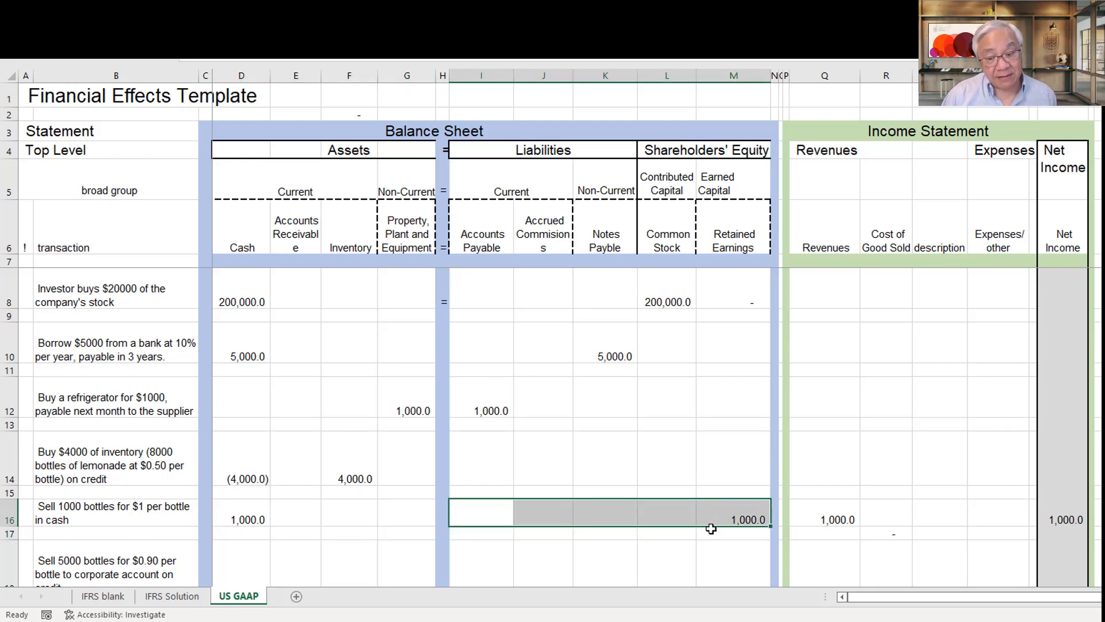
scroll(697, 531, down, 1)
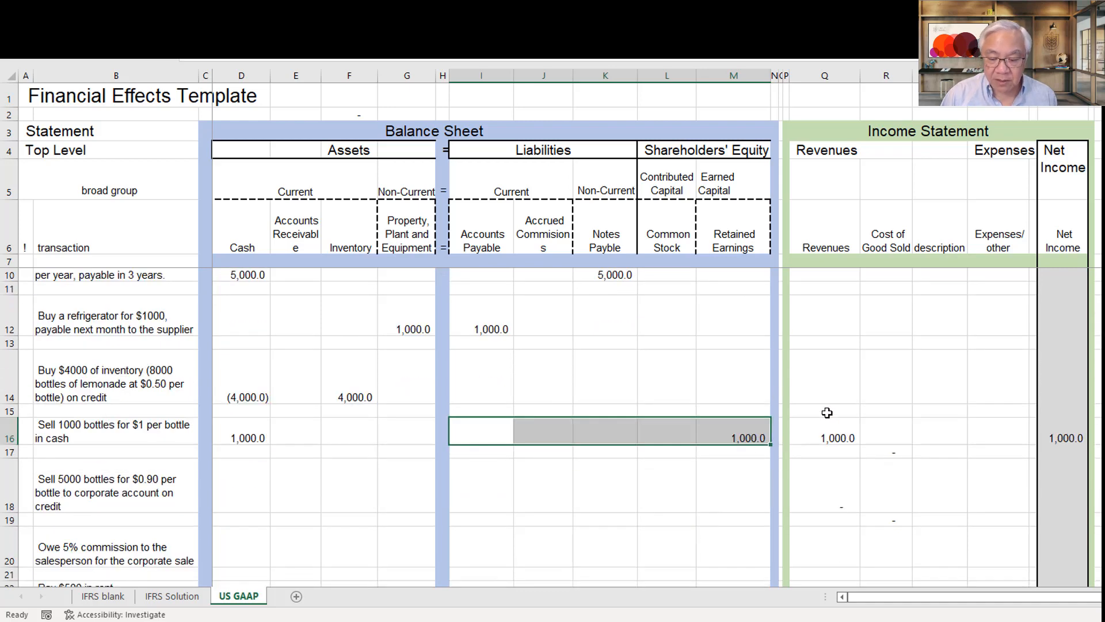
drag(839, 436, 1062, 534)
click(1061, 533)
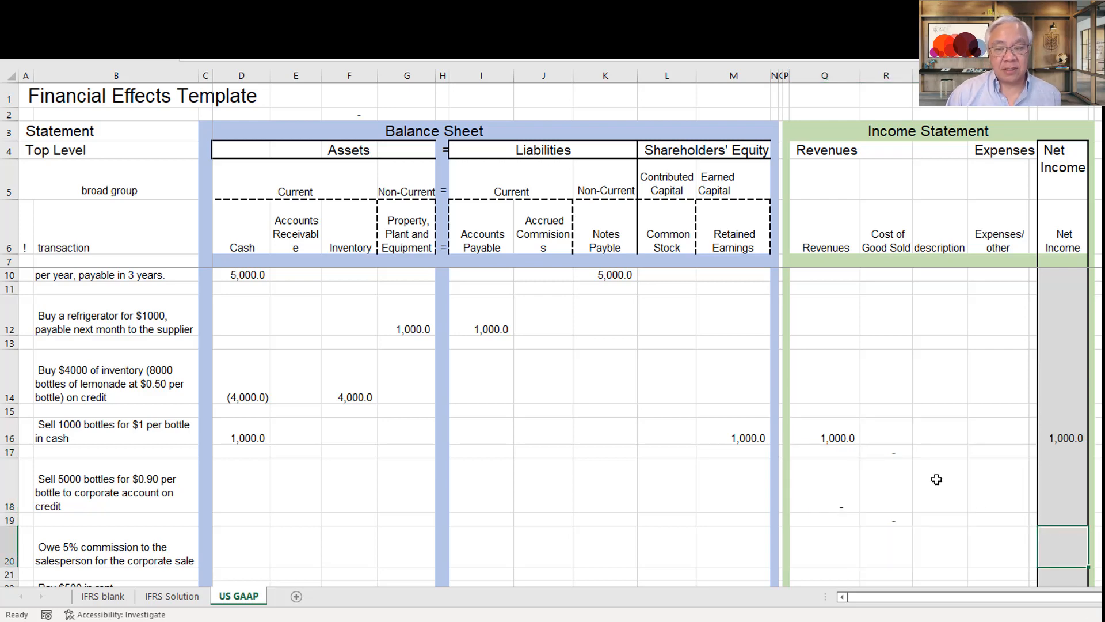
drag(1064, 436, 742, 439)
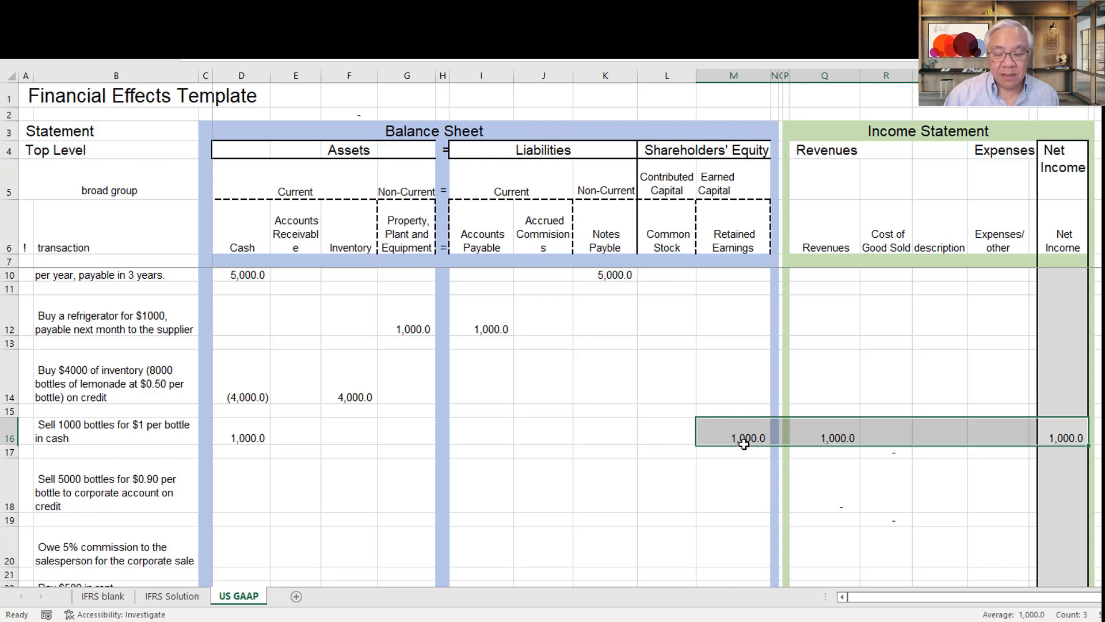
double_click(625, 471)
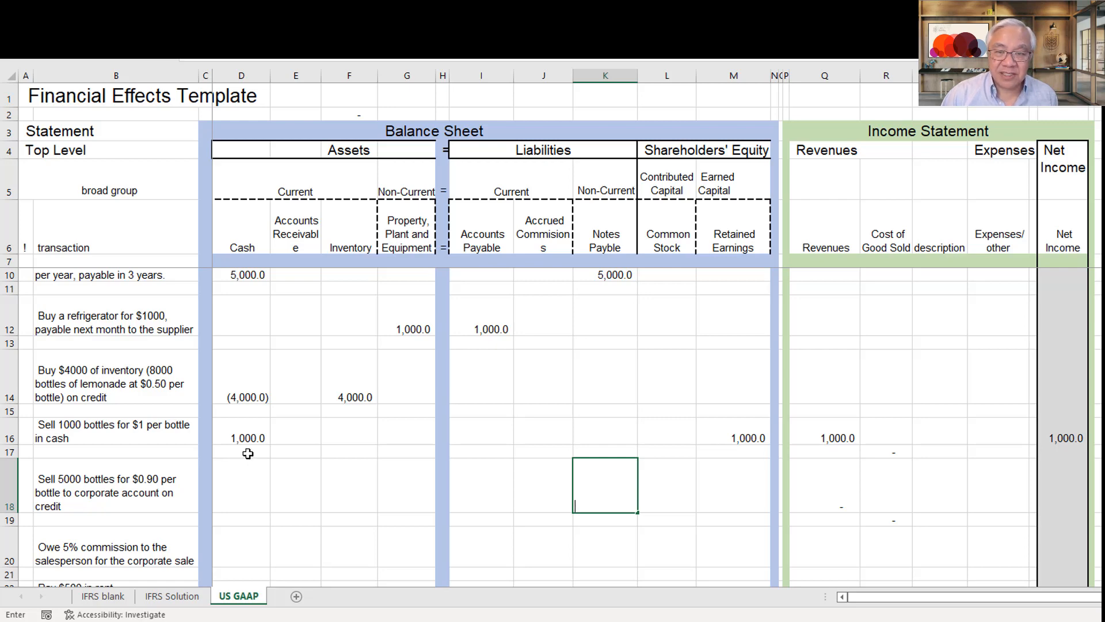
Record the cost of the 1000 bottles sold by entering -500 under Inventory in the row beneath the cash sale
click(342, 453)
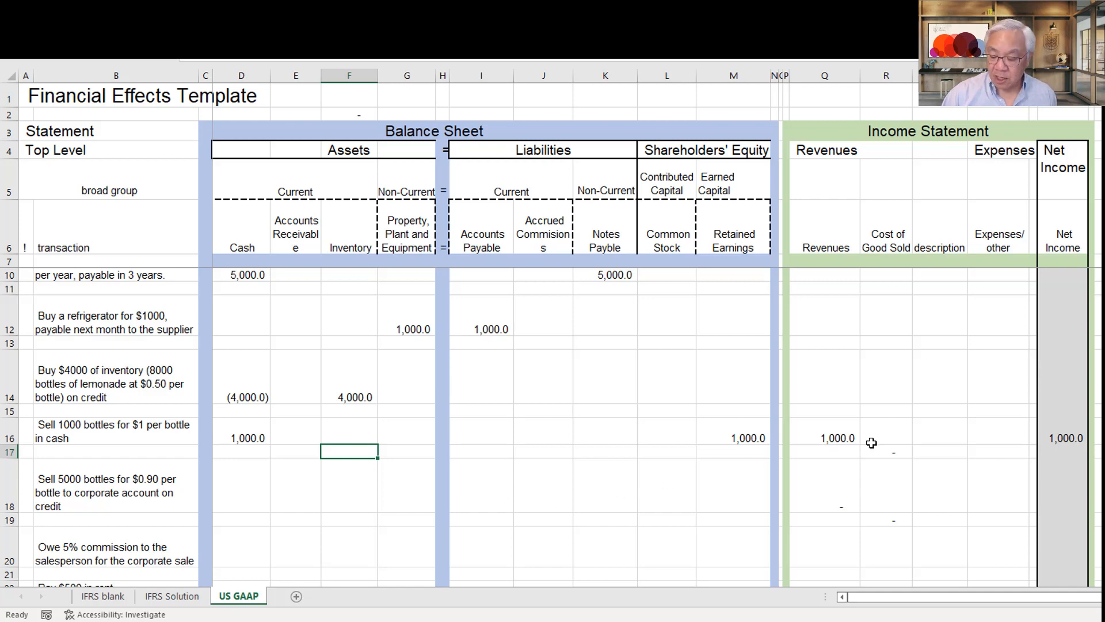
text(-500)
key(Return)
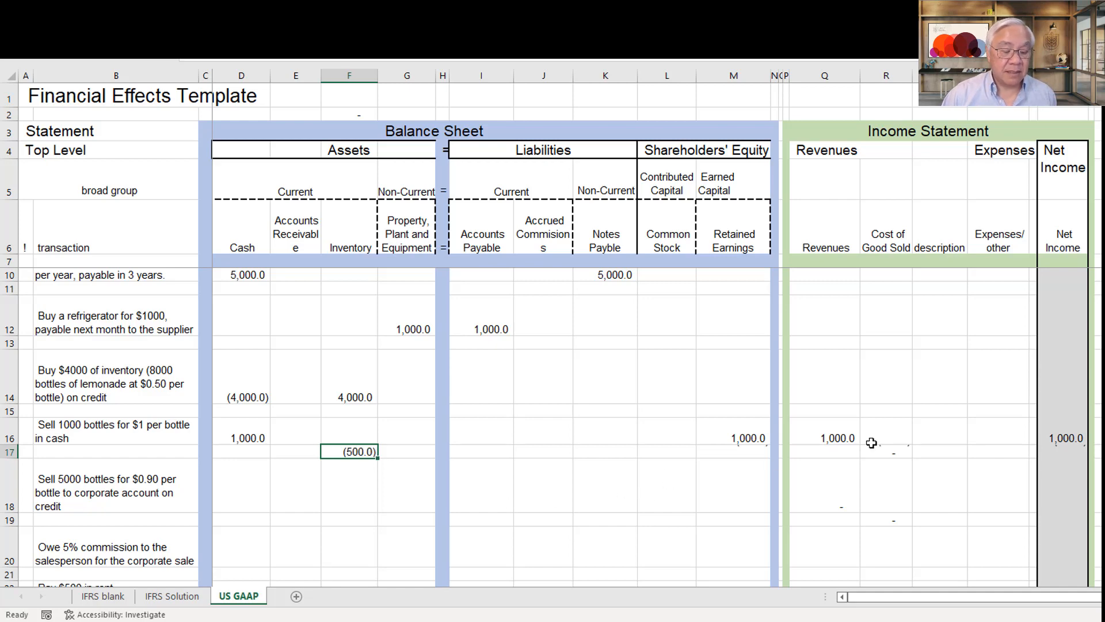
key(Up)
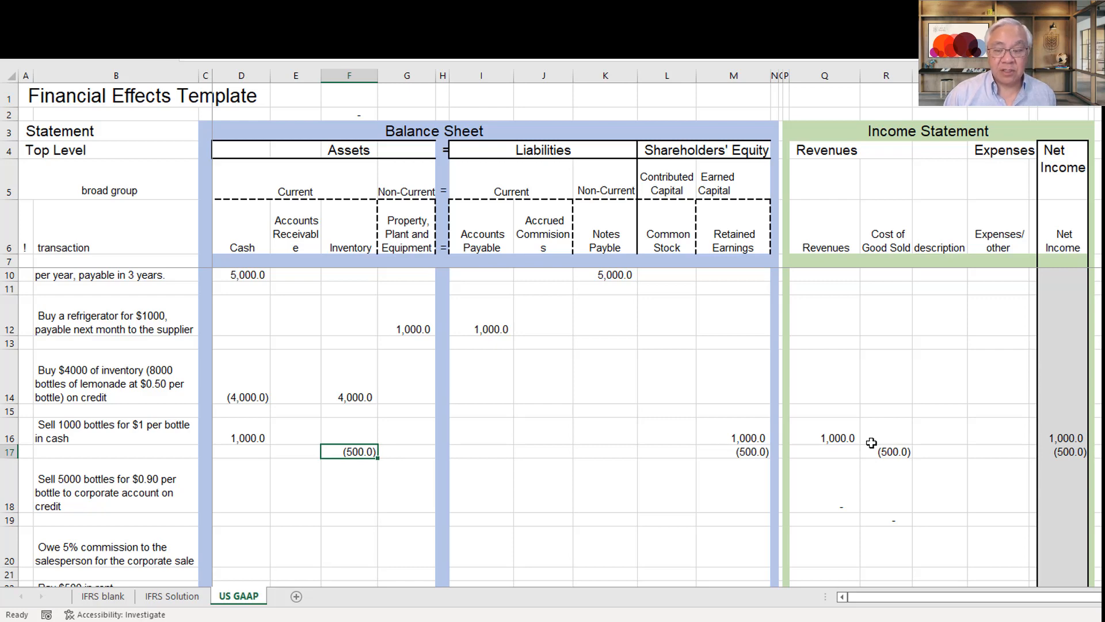
Review how the inventory reduction carries into Cost of Goods Sold and Retained Earnings in the same row
key(Right)
key(Right)
key(Right)
key(Right)
key(Right)
key(Right)
key(Right)
key(Right)
key(Right)
key(Right)
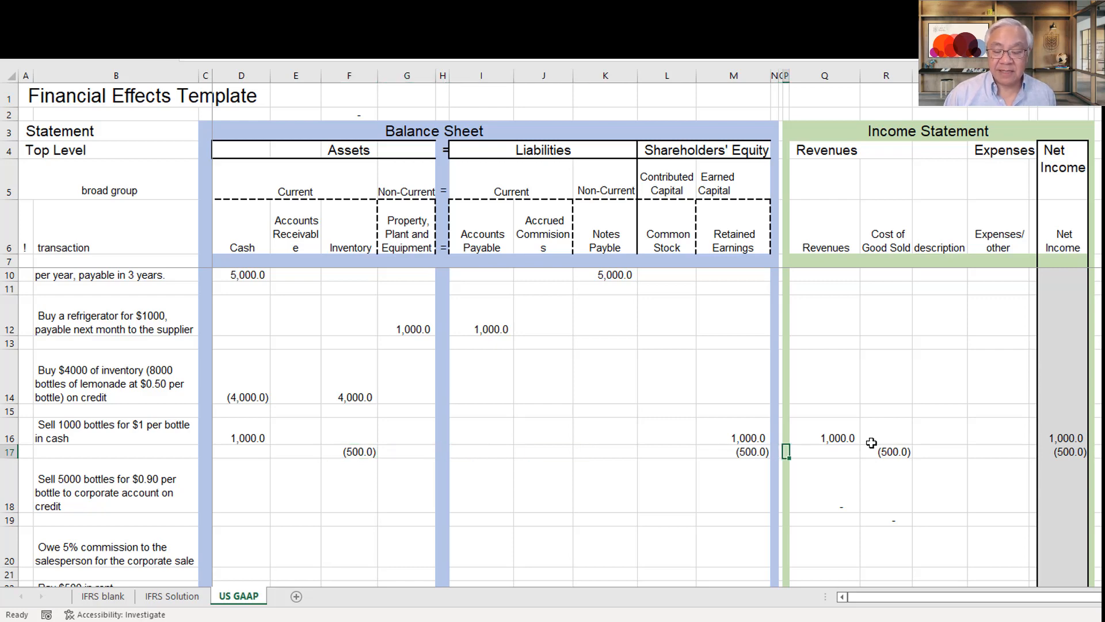
key(Right)
key(Right)
key(Right)
key(Left)
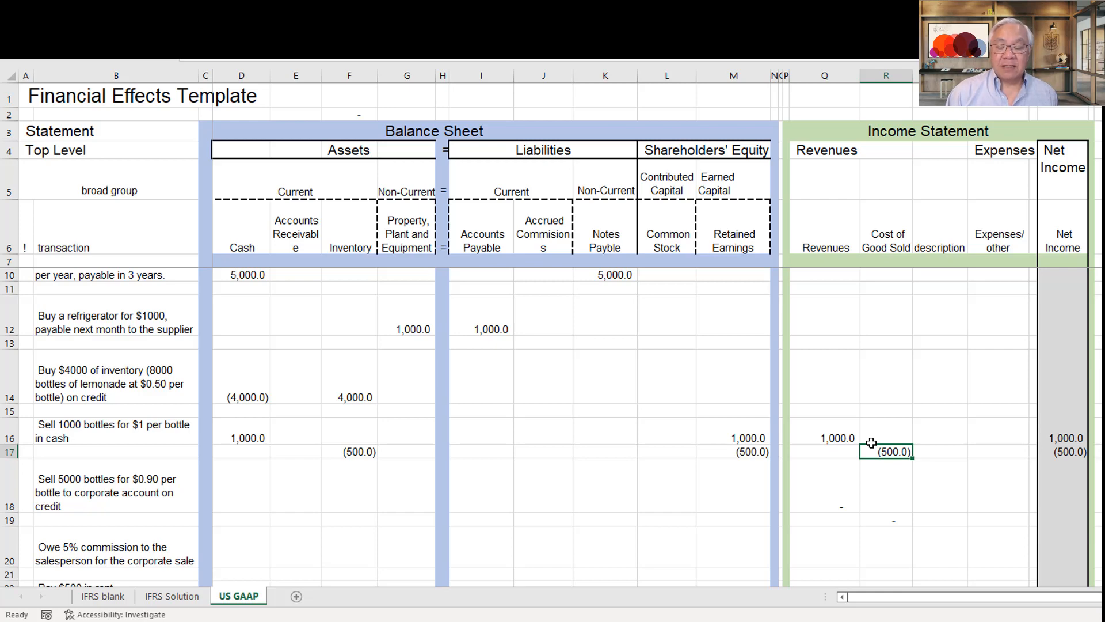
key(Left)
key(Left)
key(Left)
key(Left)
key(Left)
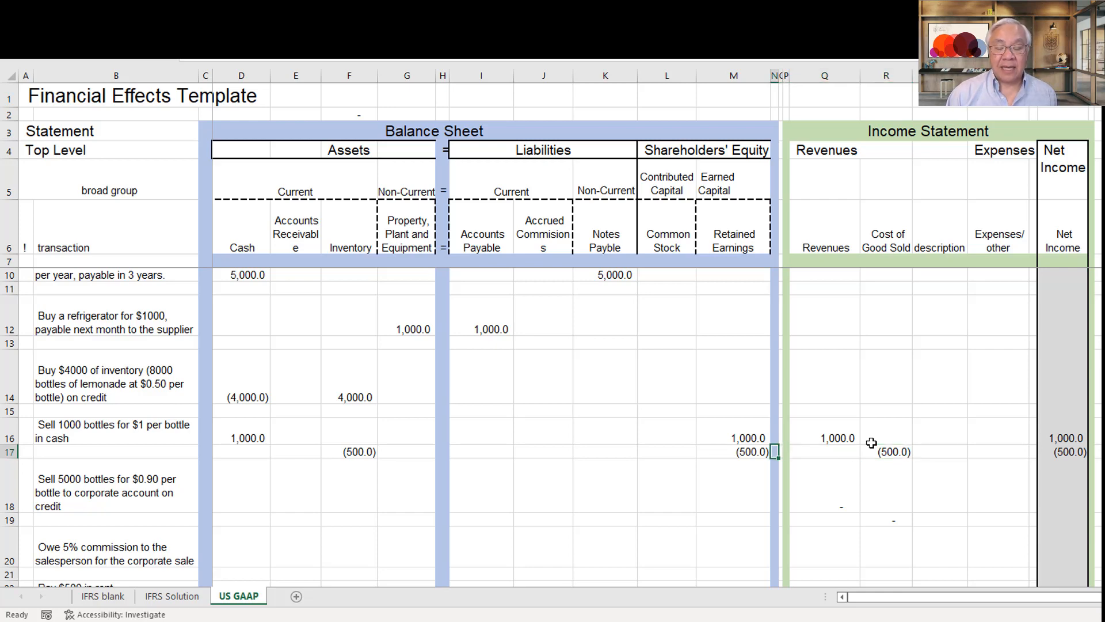
key(Left)
Examine the total activity/trial balance row below the remaining transactions
key(Left)
key(Left)
key(Left)
key(Left)
key(Left)
key(Left)
key(Left)
key(Left)
key(Left)
key(Left)
key(Left)
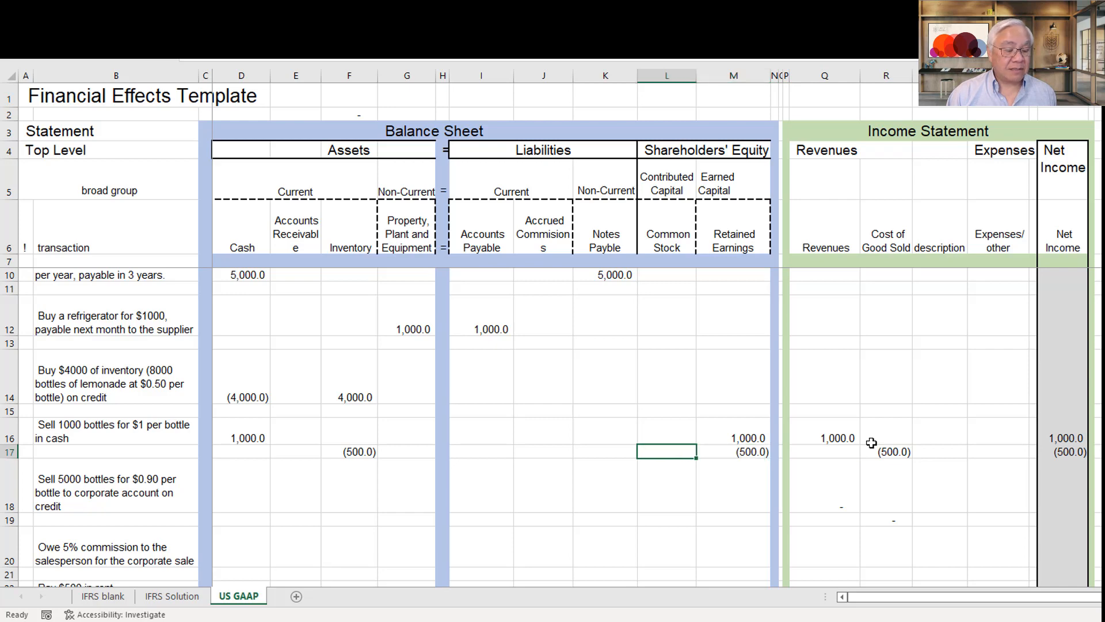
key(Down)
key(Down)
key(Down)
key(Down)
key(Down)
key(Down)
key(Down)
key(Down)
key(Down)
key(Down)
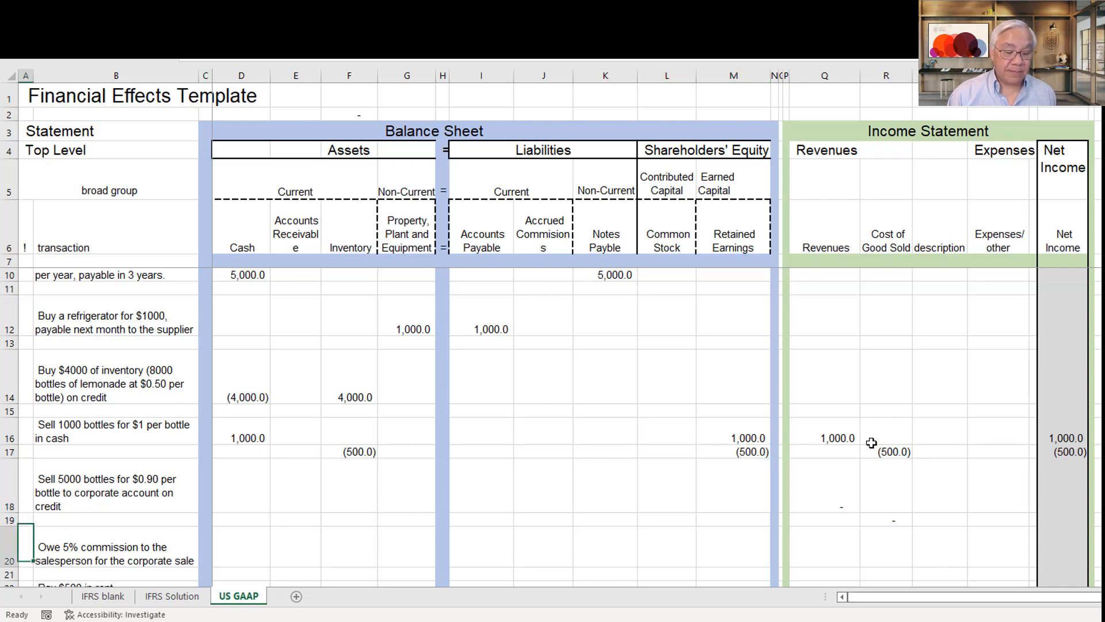
key(Down)
key(Down)
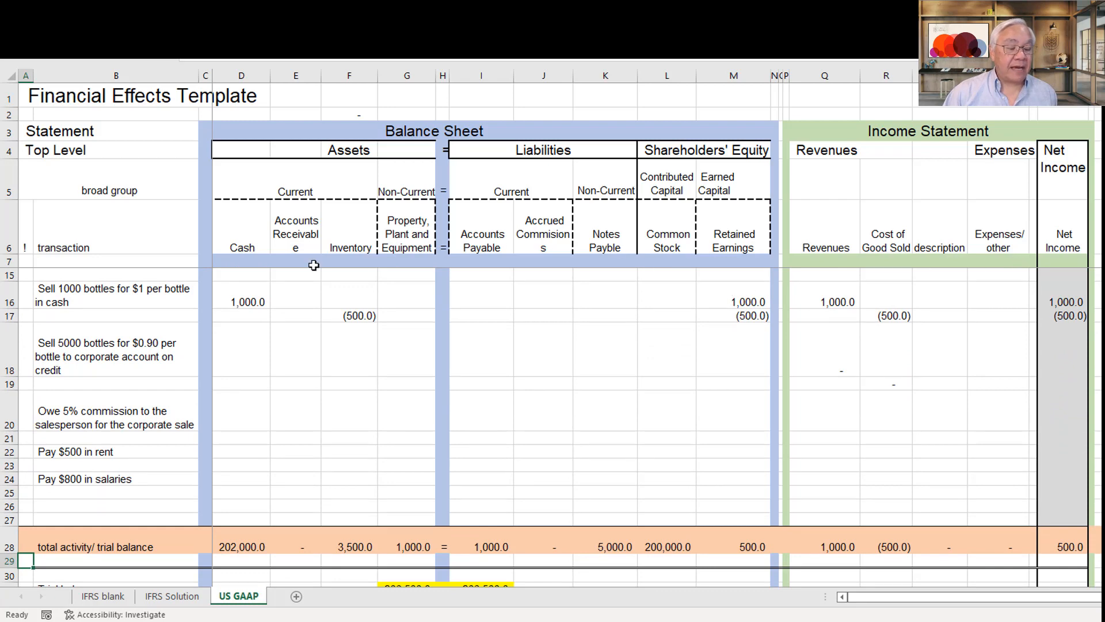
Enter the formula +5000*.9 under Accounts Receivable in the row for the 5000-bottle credit sale to the corporate account
click(249, 359)
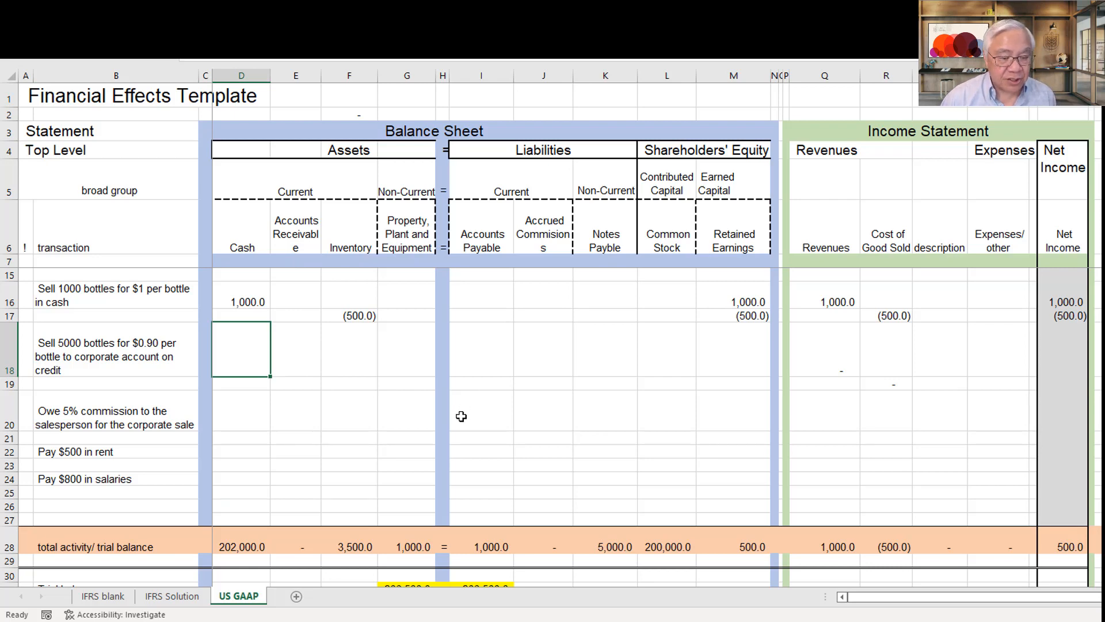
key(Right)
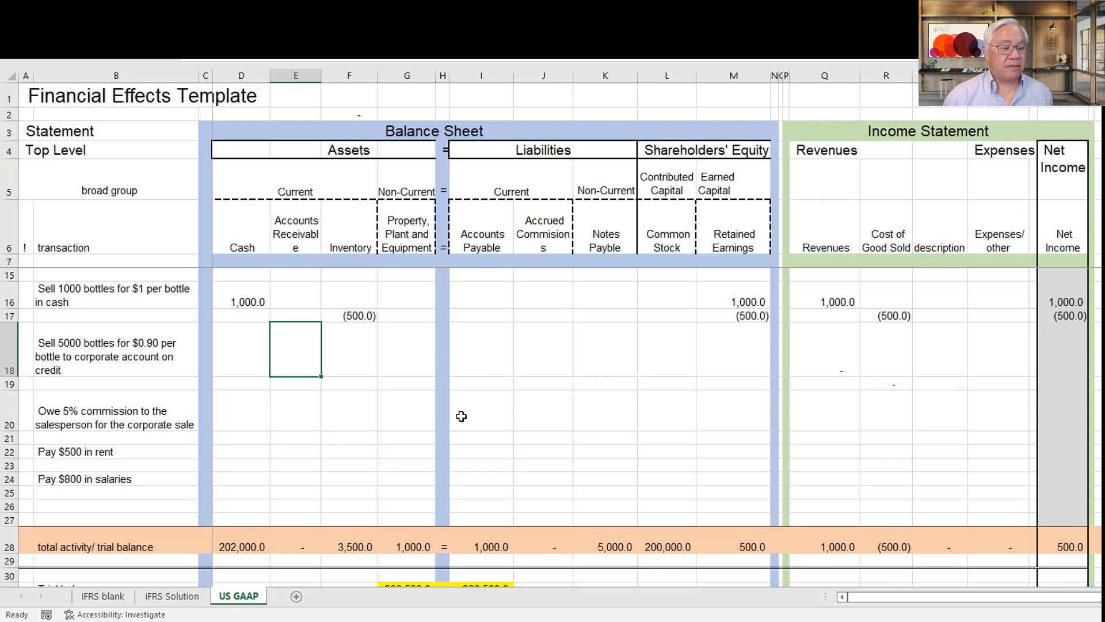
text(+)
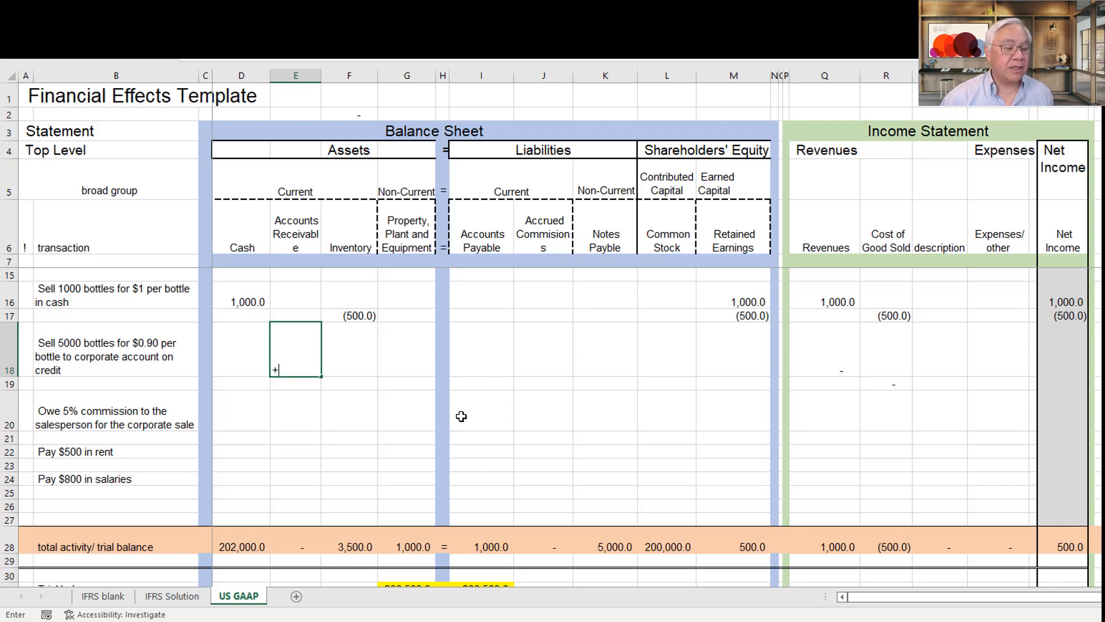
text(5)
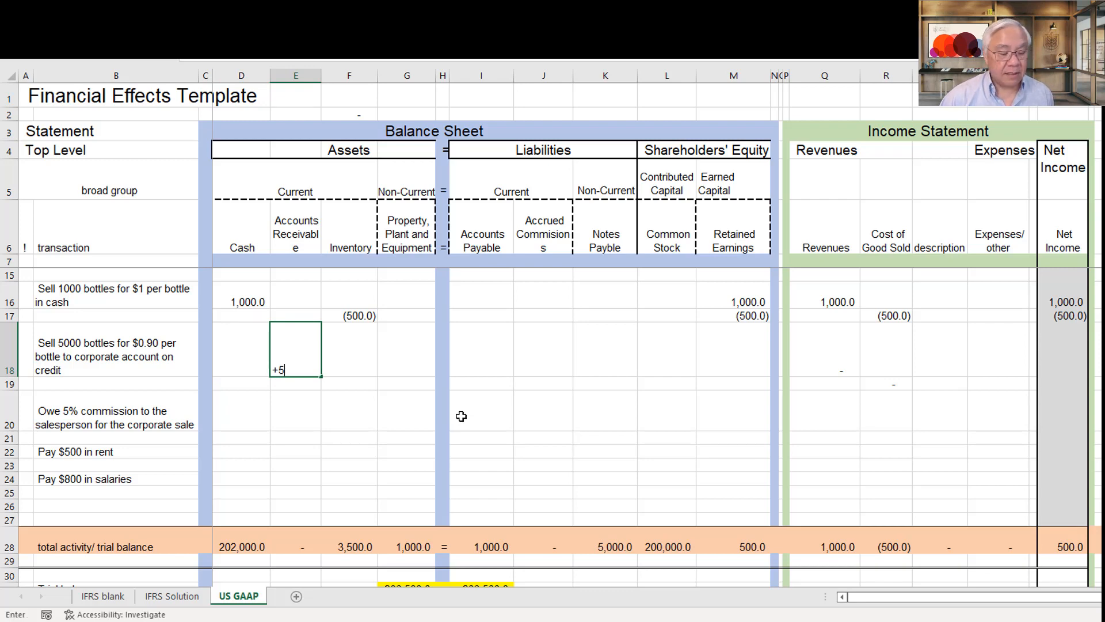
text(000*0.9)
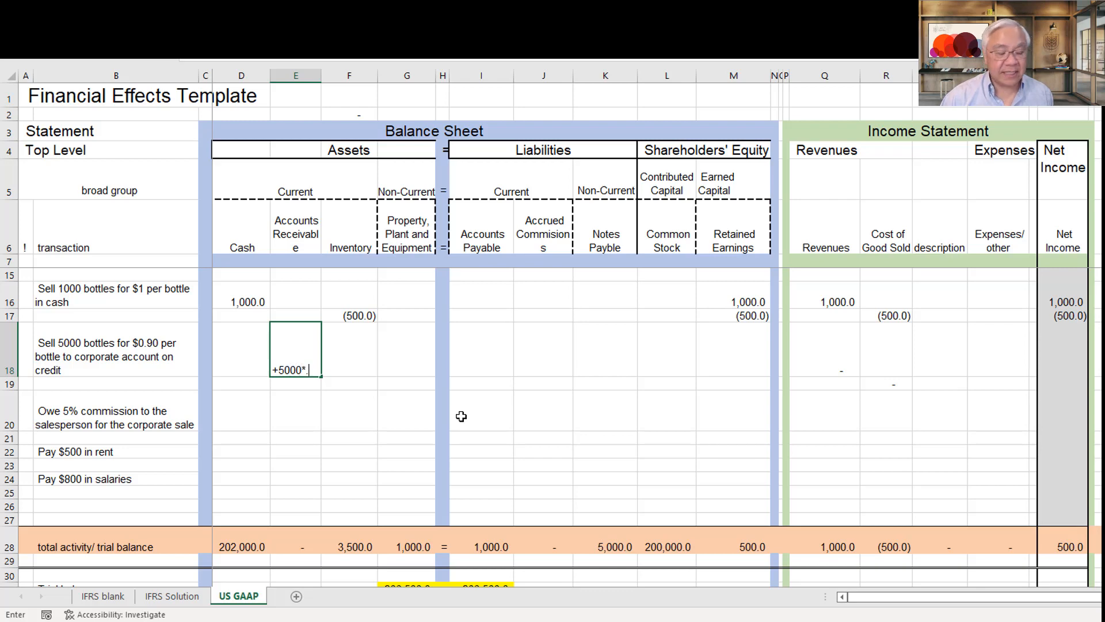
key(ctrl+Return)
key(Return)
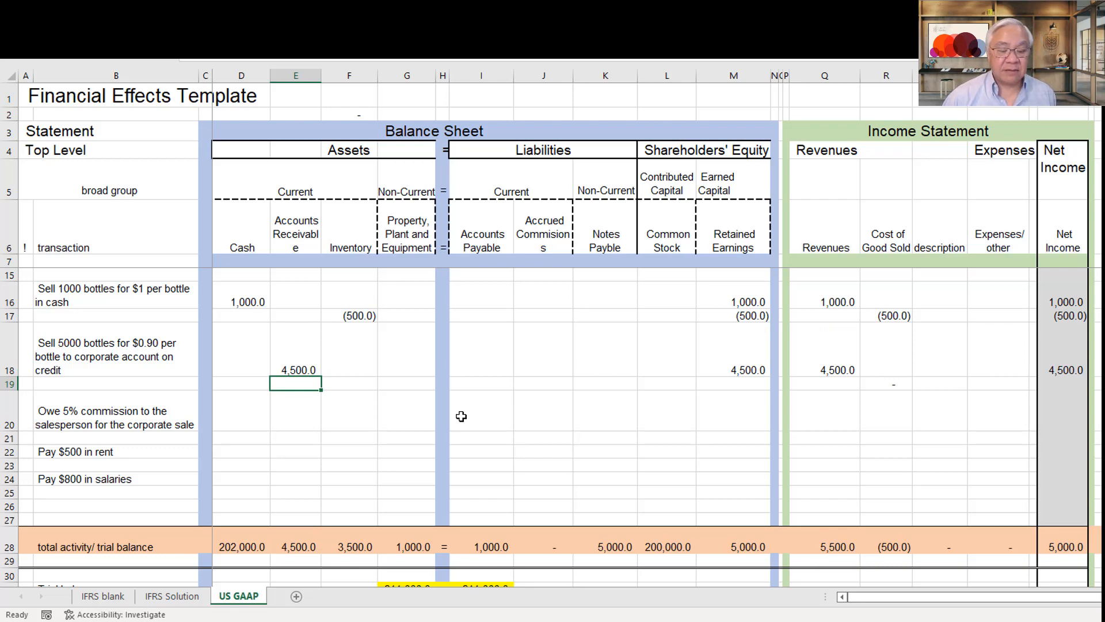
Replace the Revenues entry for the 5000-bottle credit sale with 4500 and check its Retained Earnings and Net Income cells
click(836, 366)
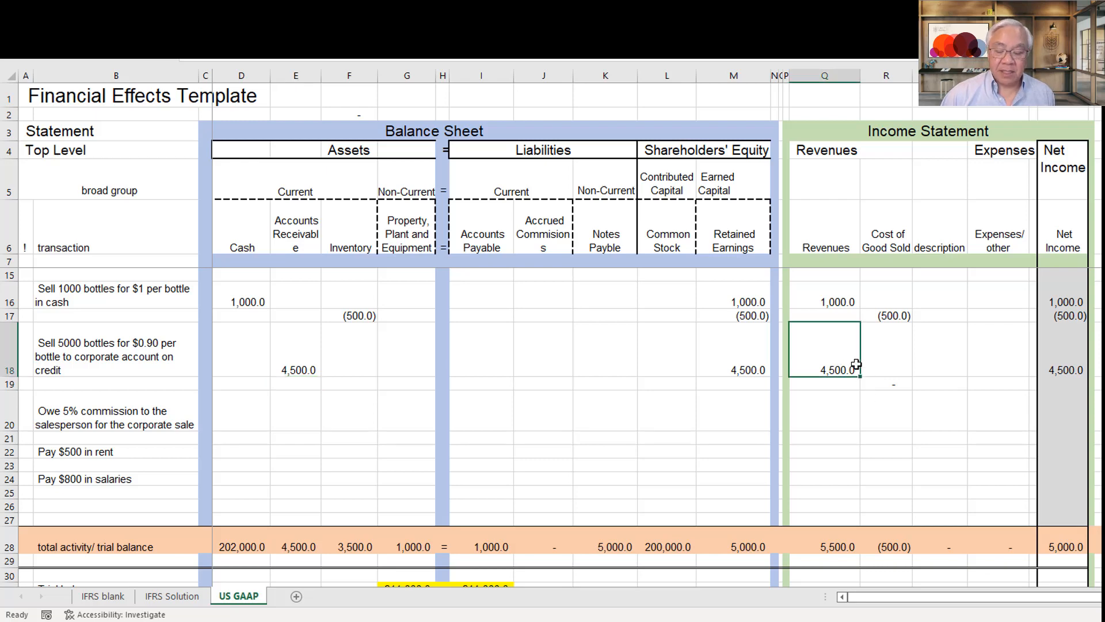
key(Delete)
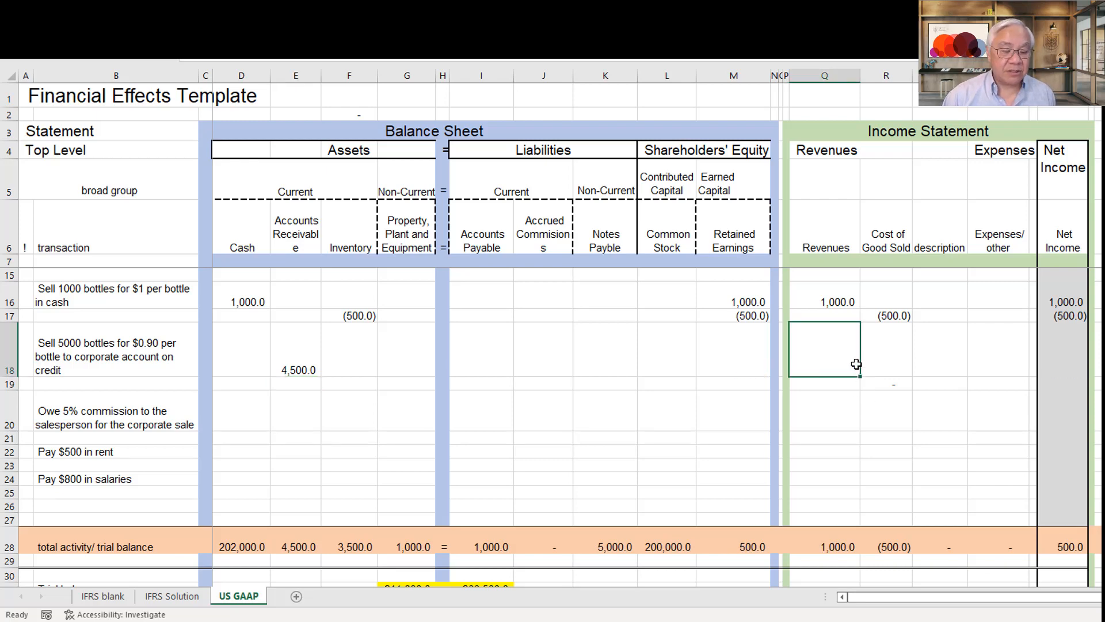
text(4500)
key(Return)
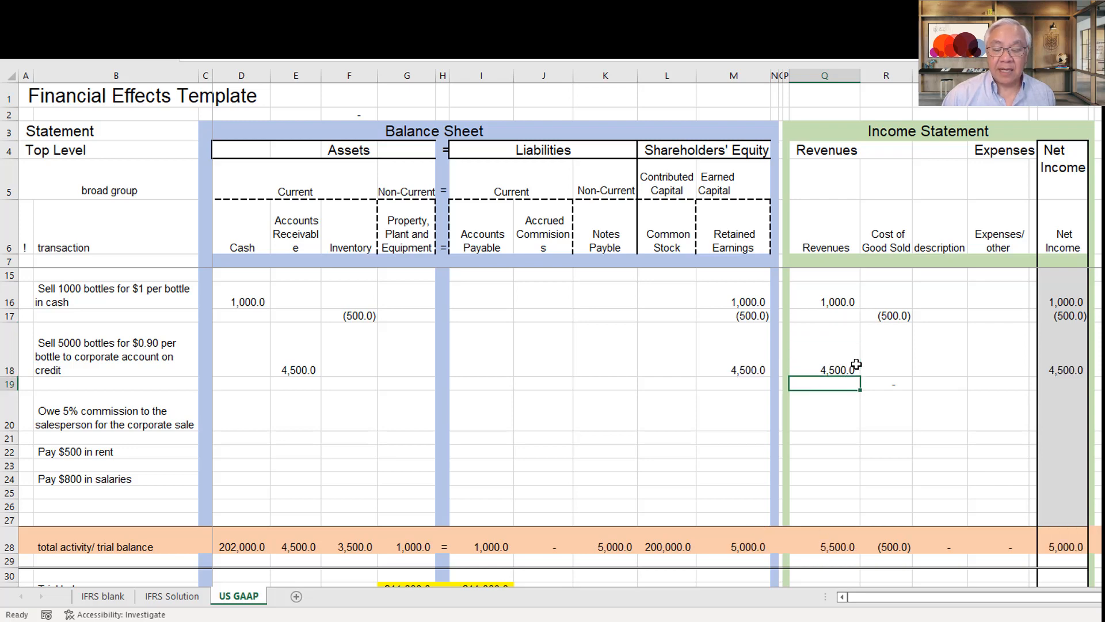
click(758, 362)
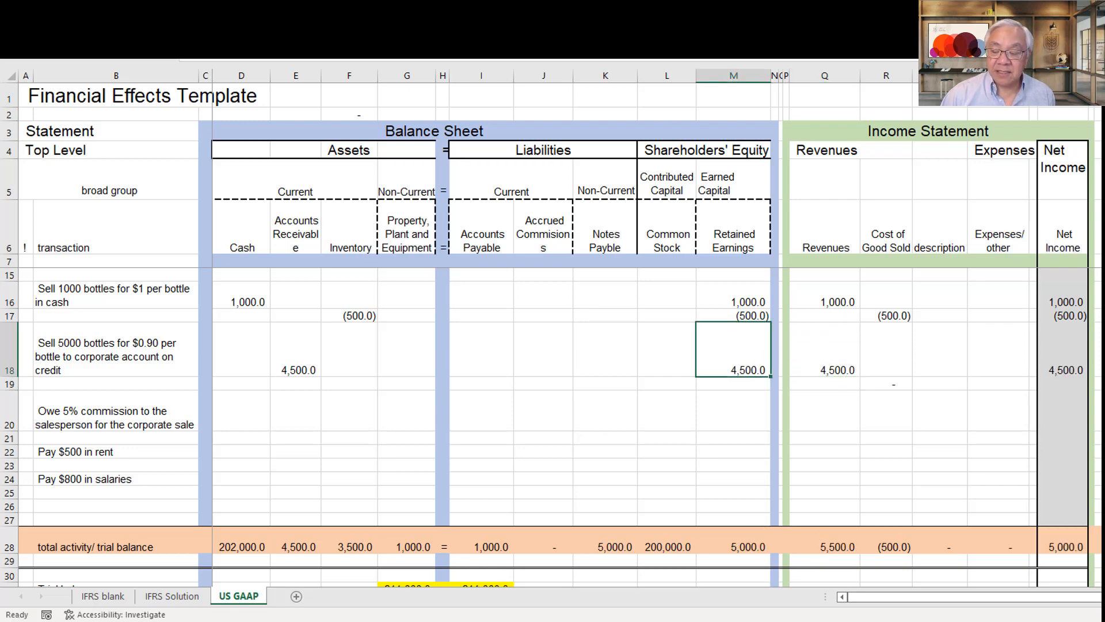
click(1075, 365)
click(735, 364)
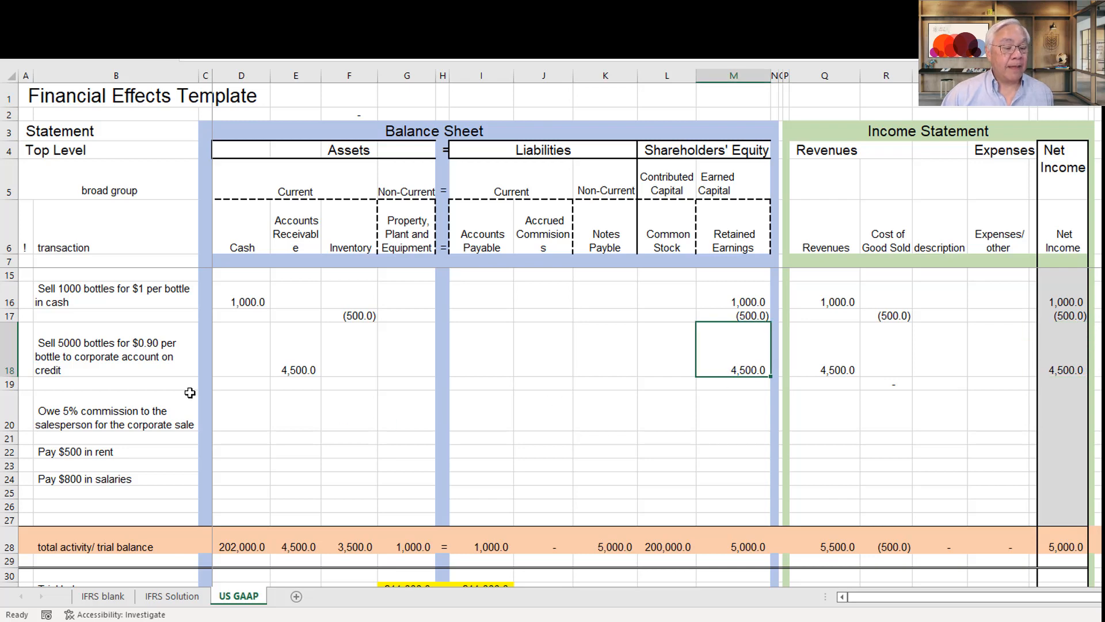
Record the cost of the 5000 bottles sold by entering -5000*.5 under Inventory in the credit sale row
click(355, 371)
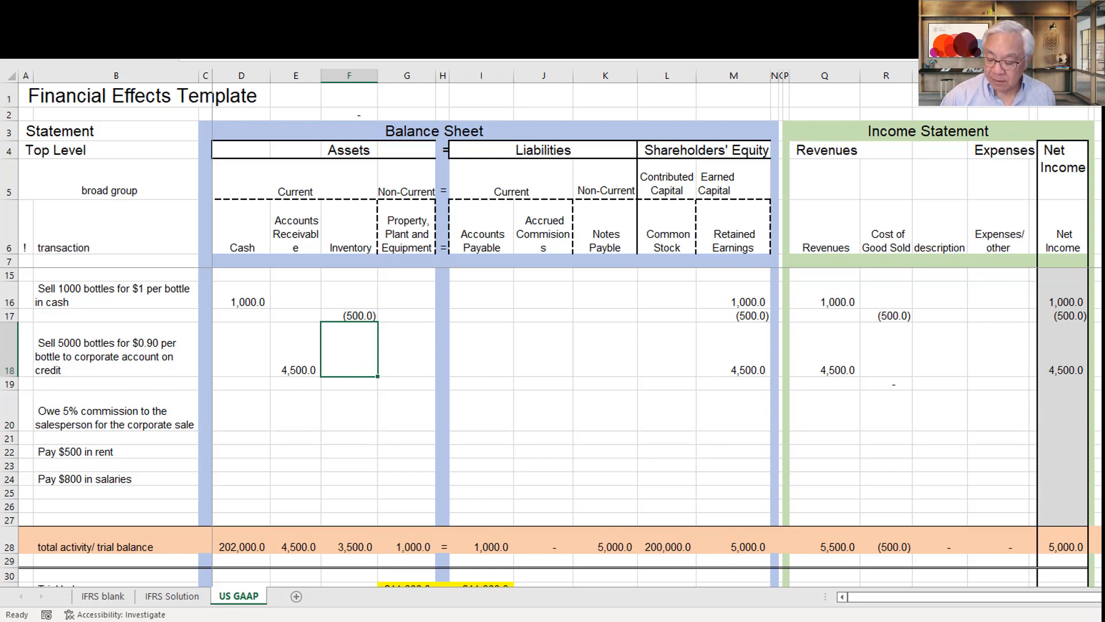
text(-5000)
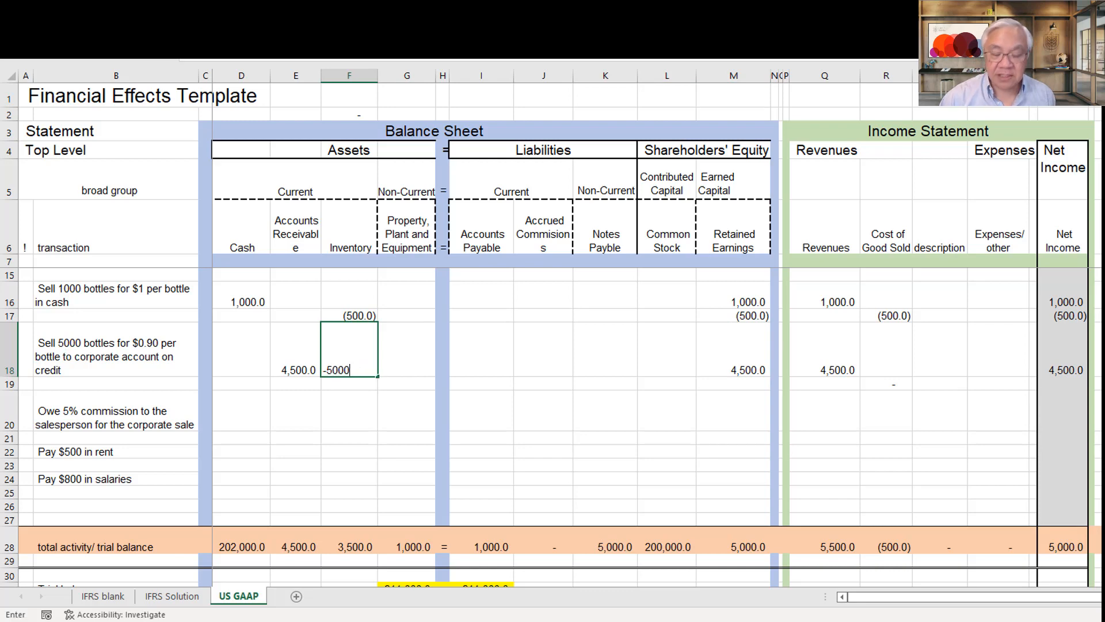
text(*.5)
key(Return)
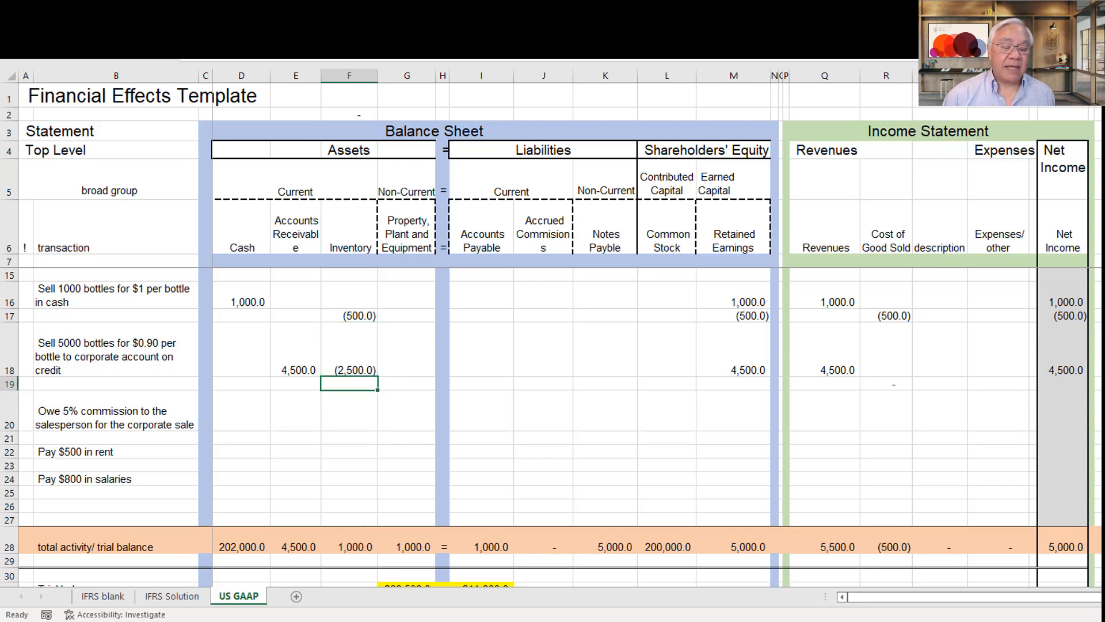
Enter -2500 under Cost of Goods Sold in the credit sale row and compare the row's asset, Retained Earnings and income statement cells
key(Up)
key(Right)
key(Right)
key(Right)
key(Right)
key(Right)
key(Right)
key(Right)
key(Right)
key(Right)
key(Right)
key(Right)
key(Right)
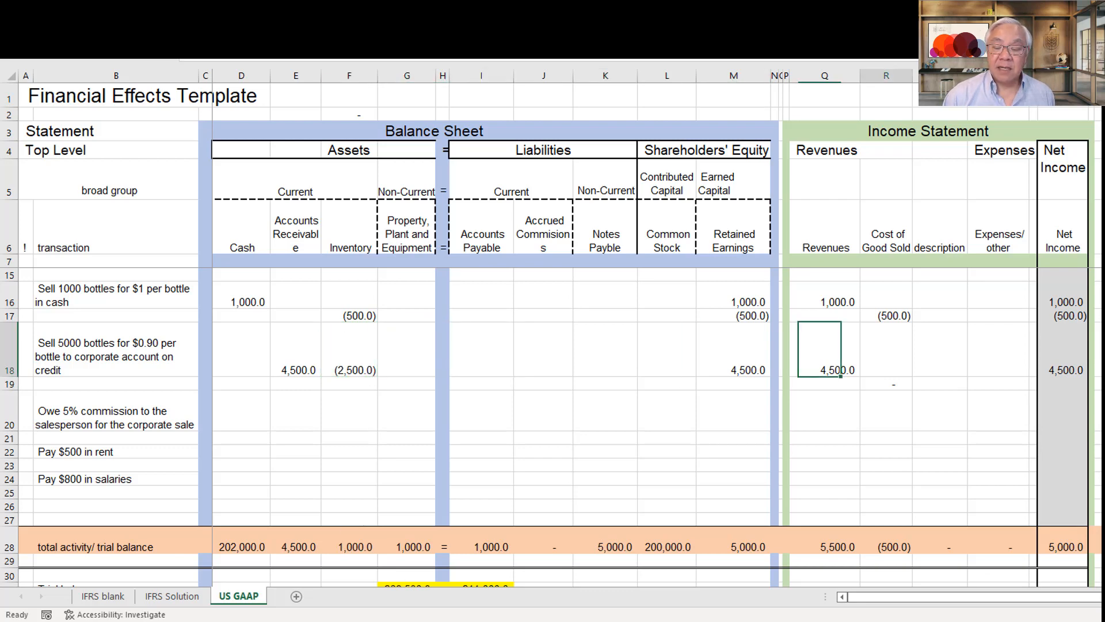
key(Left)
key(Left)
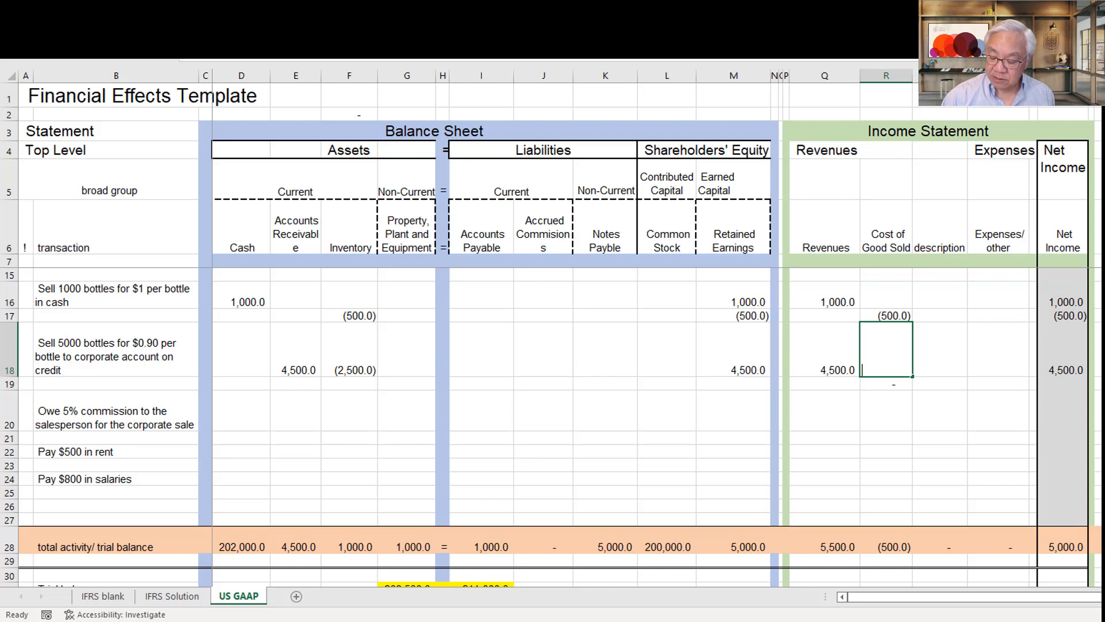
text(-2500)
key(Return)
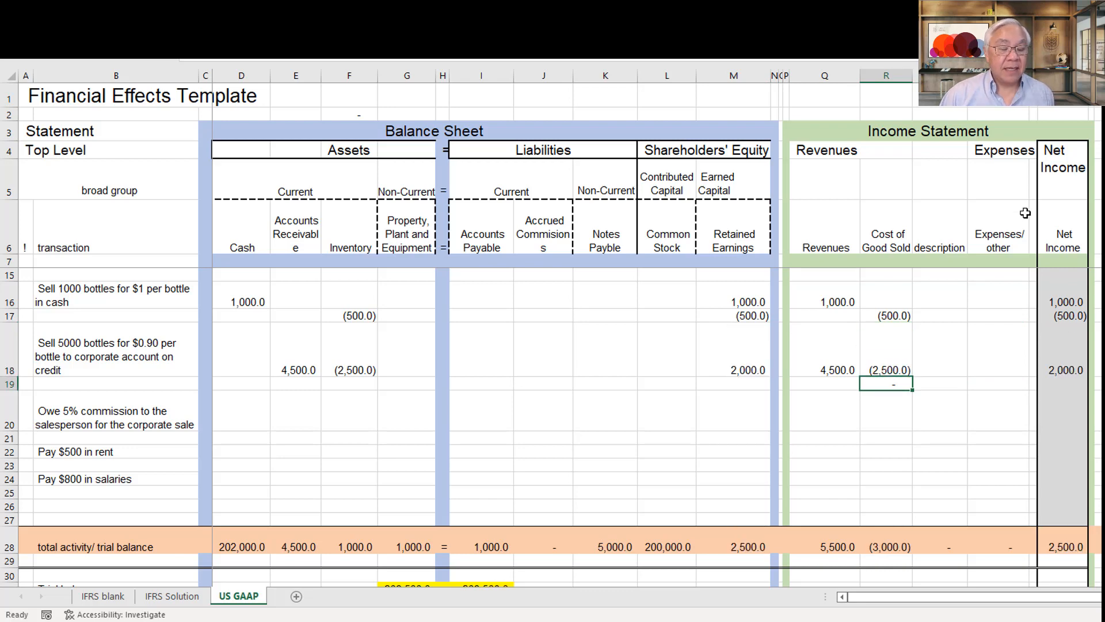
drag(258, 367, 340, 367)
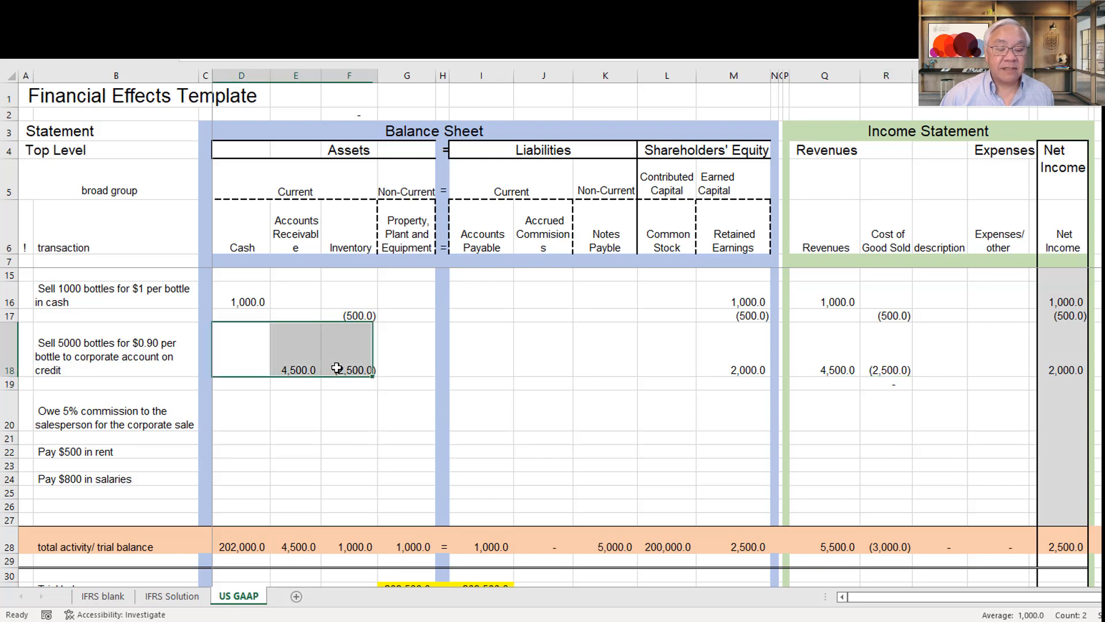
click(734, 361)
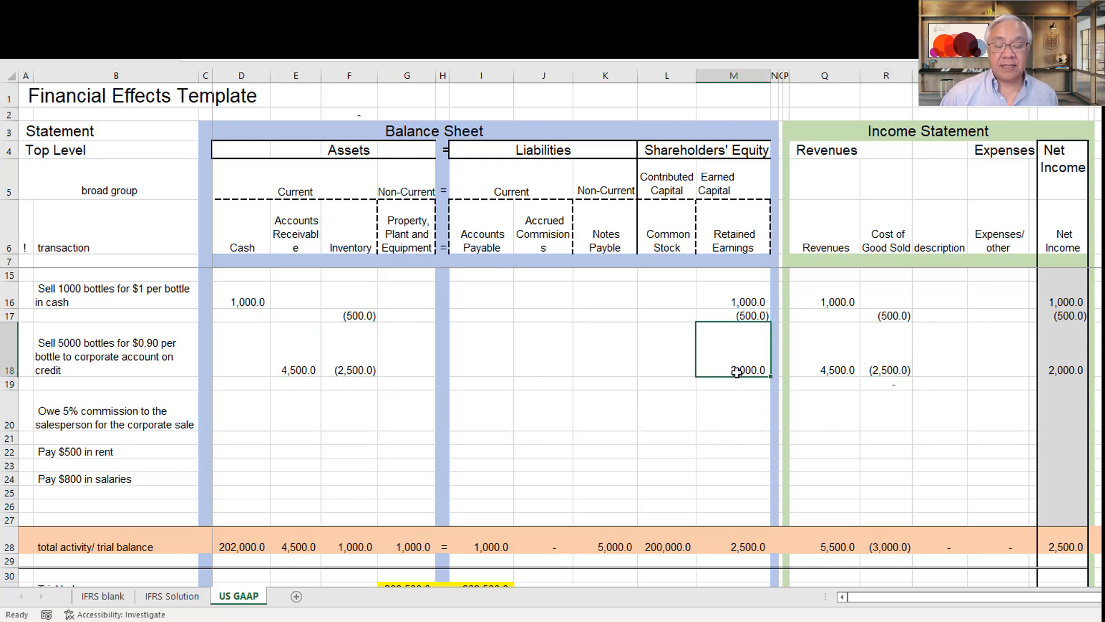
drag(836, 368, 892, 360)
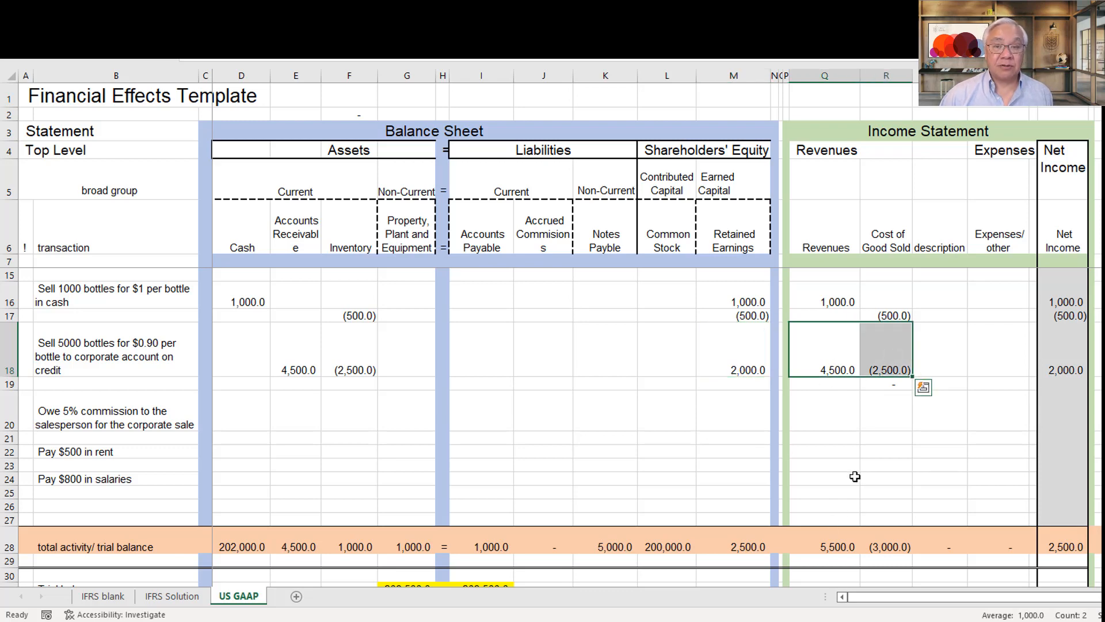
Record the commission owed by entering the formula +.05*E18 under Accrued Commissions in the 5% commission row
click(237, 410)
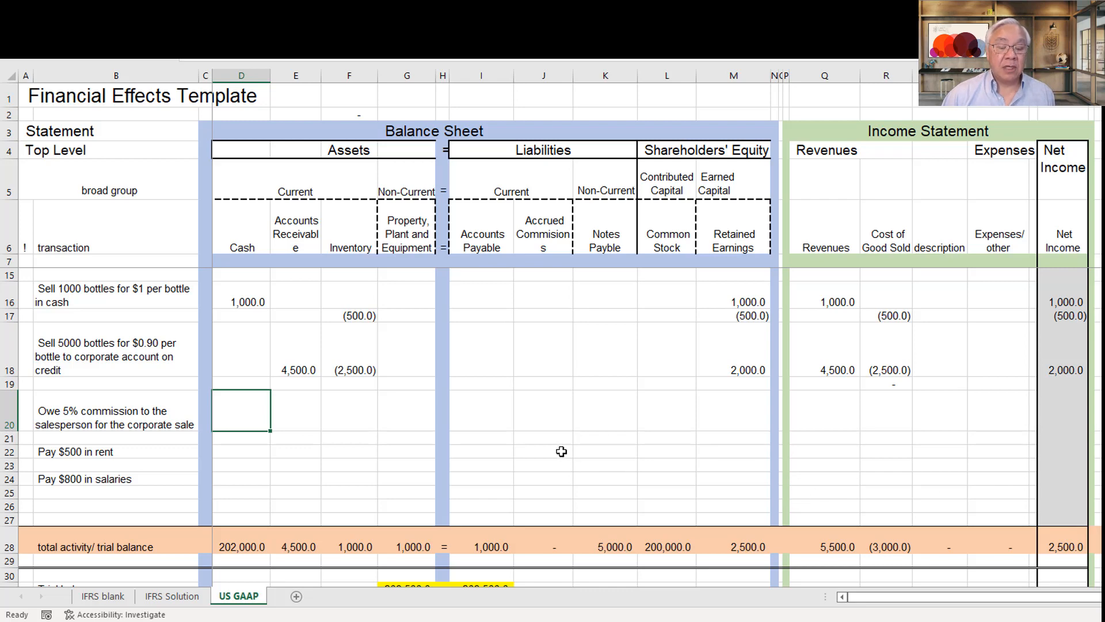
click(547, 425)
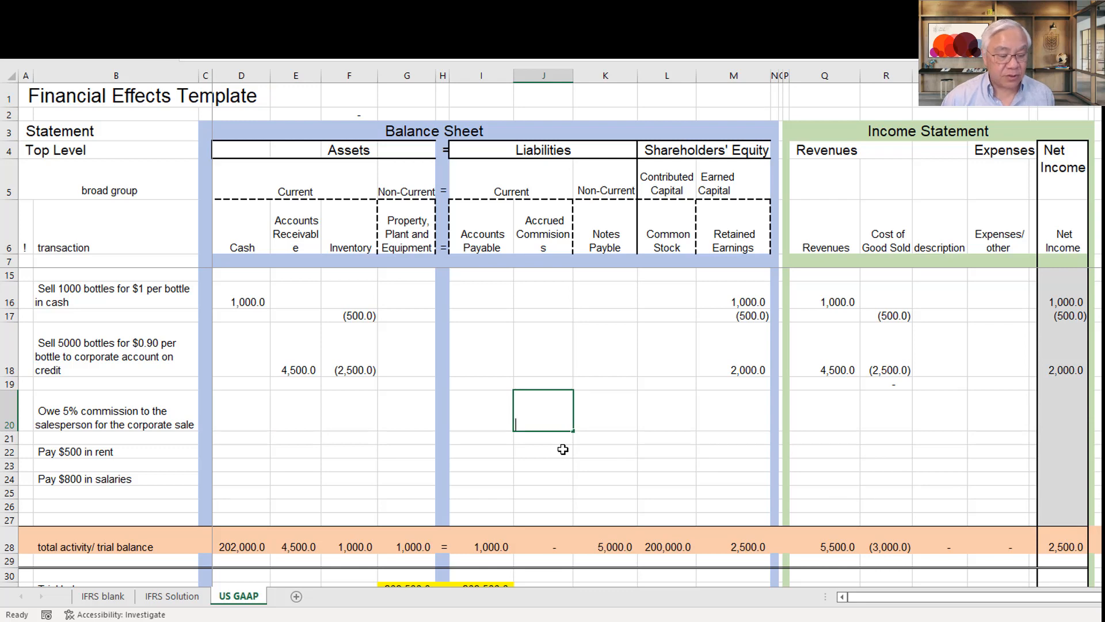
text(+.)
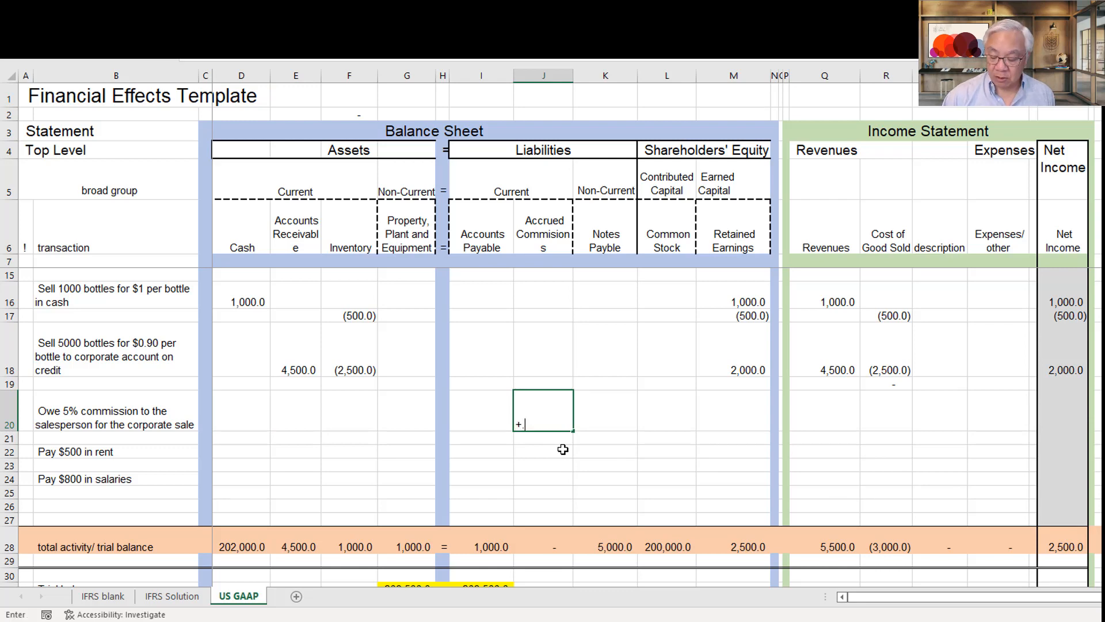
text(05*)
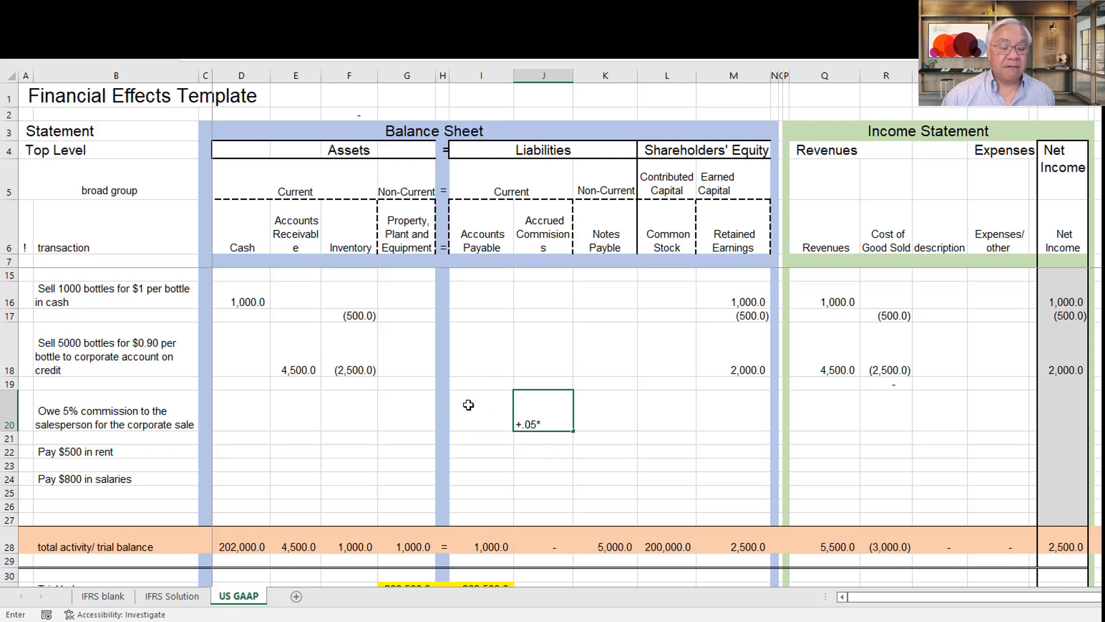
click(296, 369)
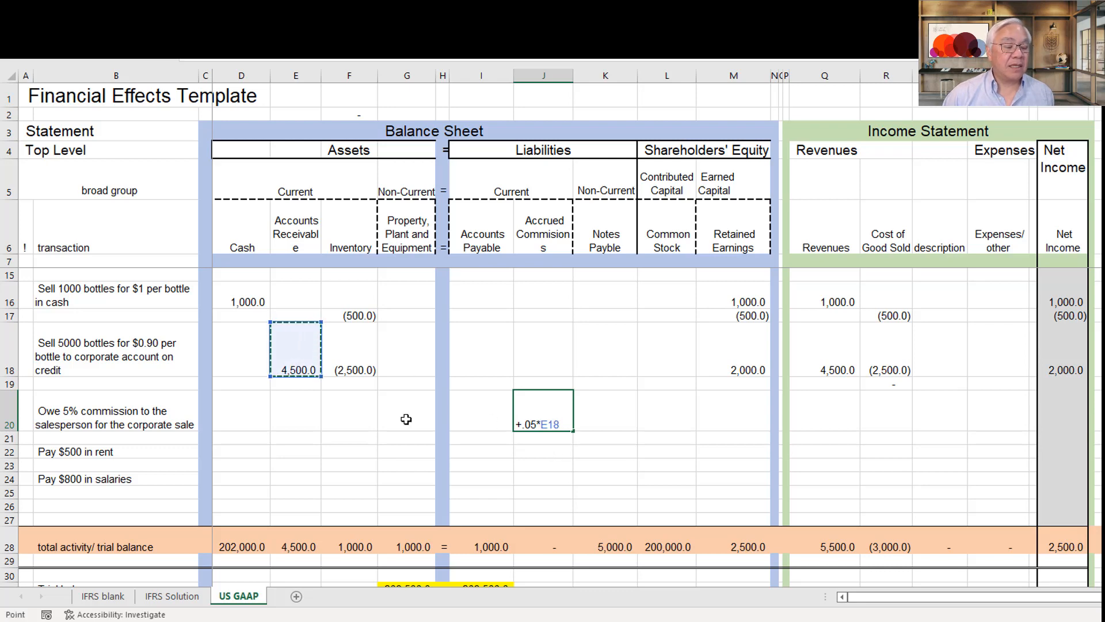
key(Return)
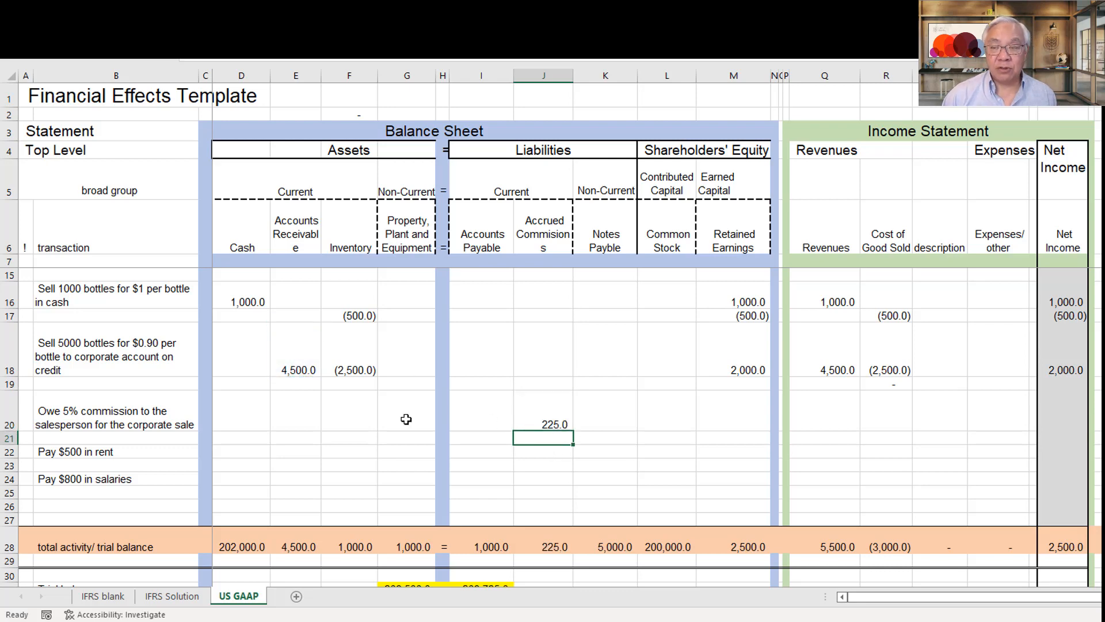
Enter the description commission and the amount -225 under Expenses/other in the 5% commission row
key(Up)
key(Right)
key(Right)
key(Right)
key(Right)
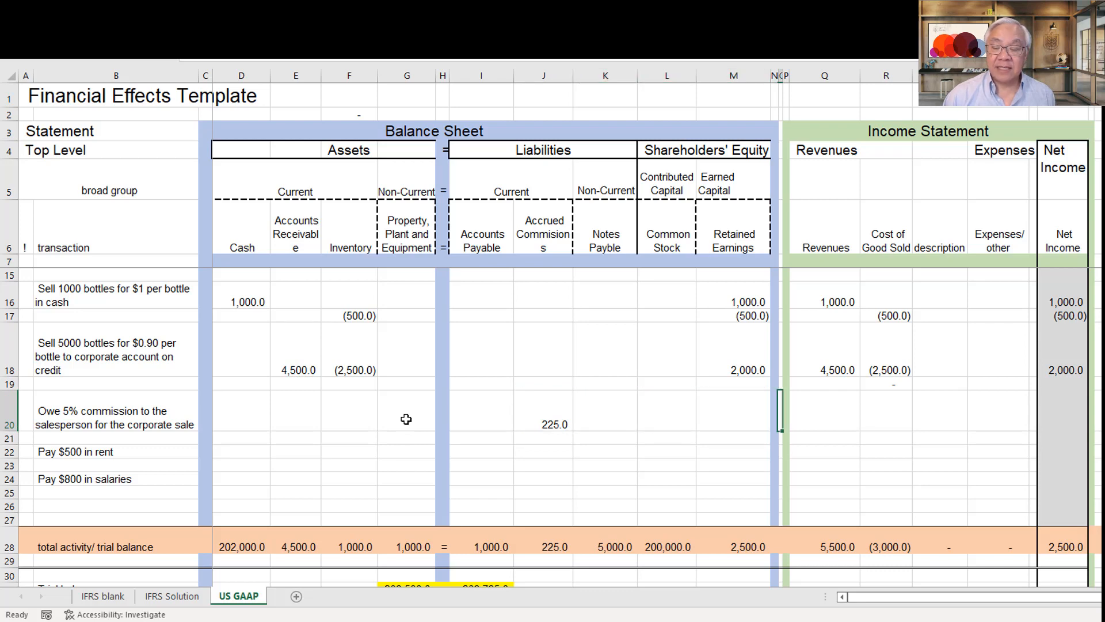
key(Right)
key(Right)
key(Right)
key(Right)
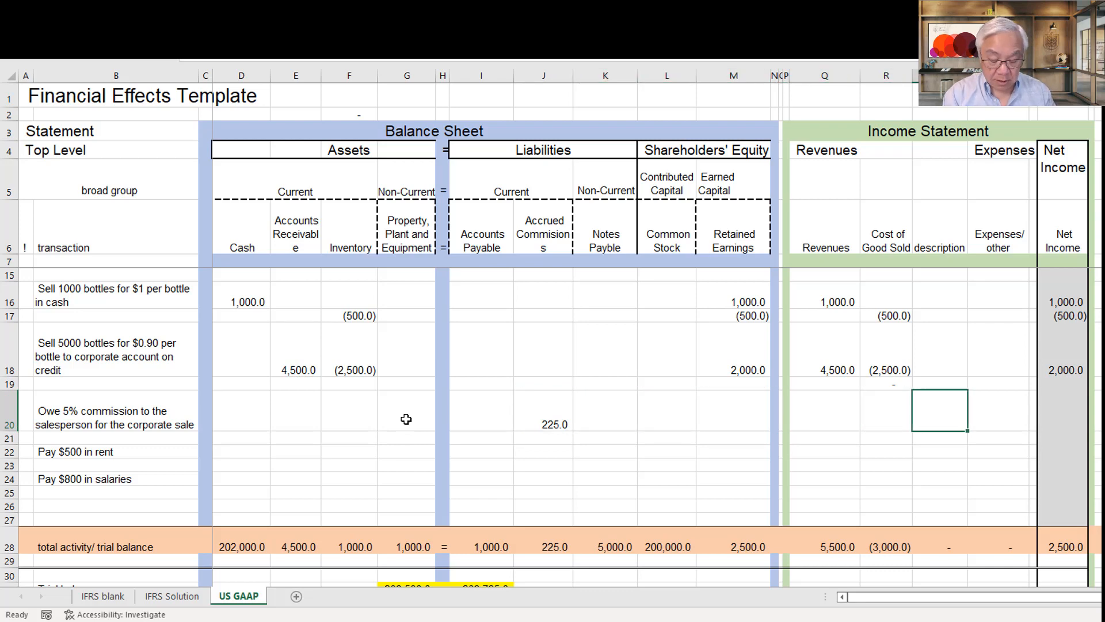
text(commission)
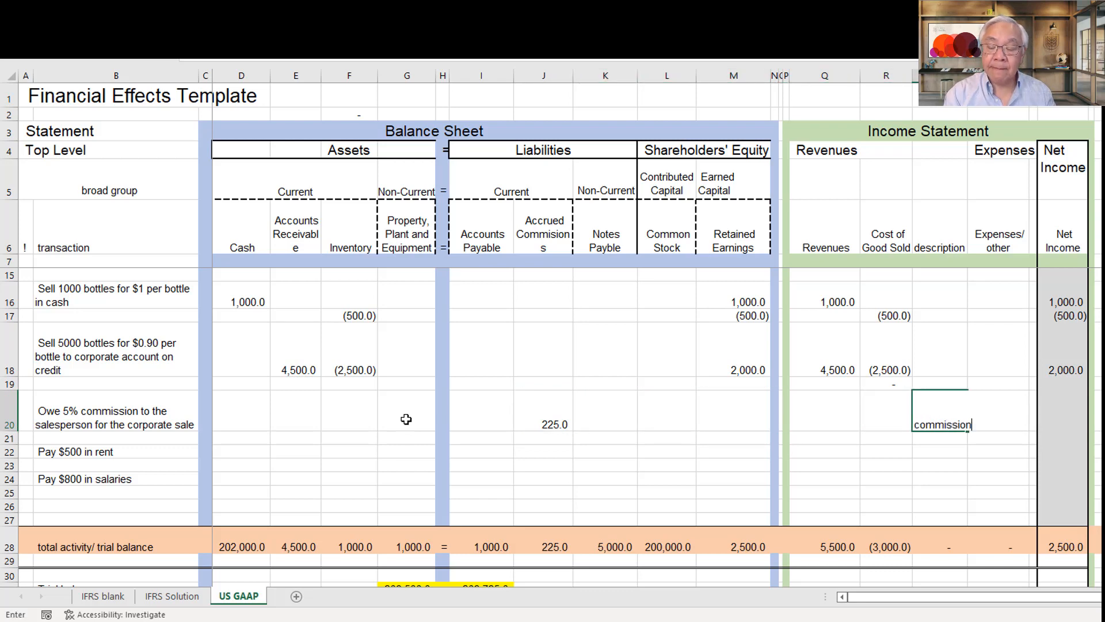
key(Right)
text((225))
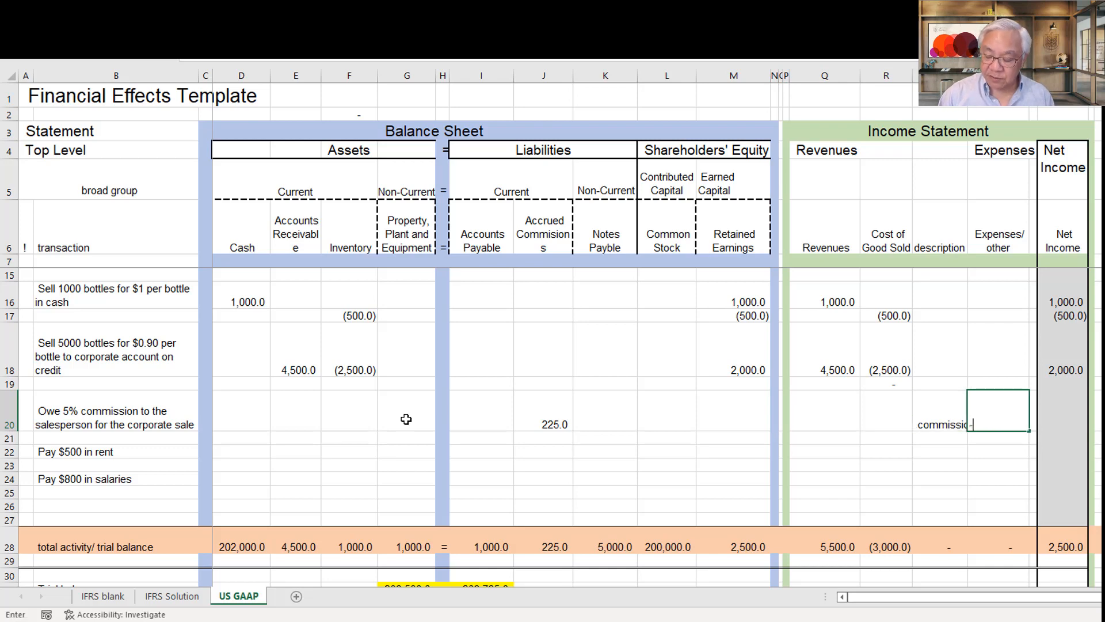
key(Return)
key(Left)
text(3)
key(Up)
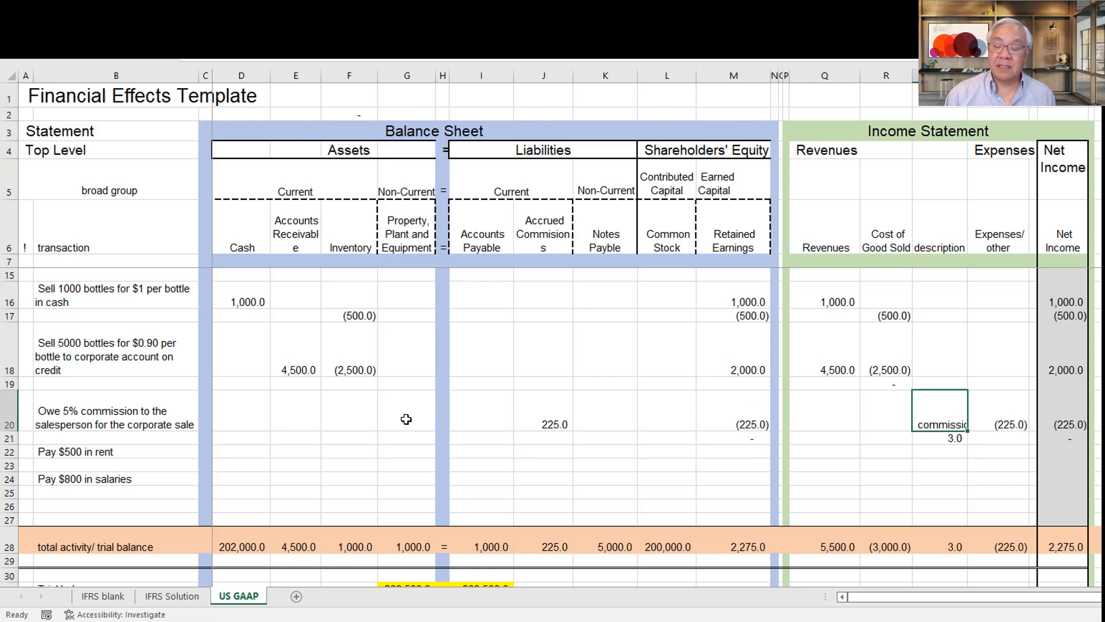
Review how the commission expense carries into Retained Earnings and matches the Accrued Commissions liability in the same row
key(Right)
key(Left)
key(Left)
key(Left)
key(Left)
key(Left)
key(Left)
key(Left)
key(Left)
key(Left)
key(Left)
key(Left)
key(Left)
key(Left)
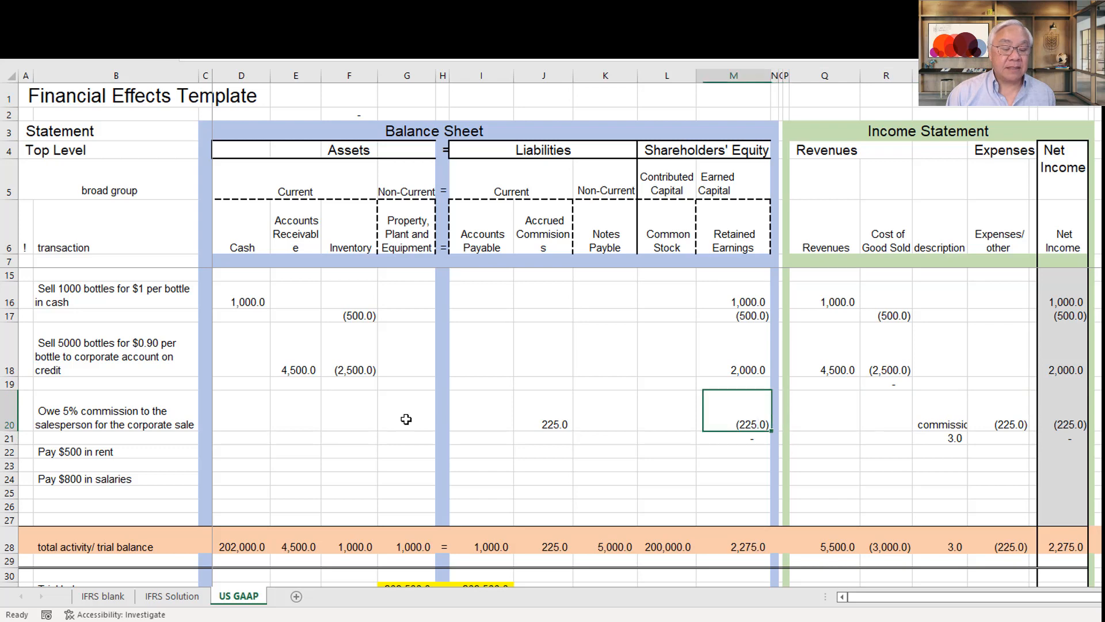
key(Right)
key(Right)
key(Right)
key(Right)
key(Right)
key(Right)
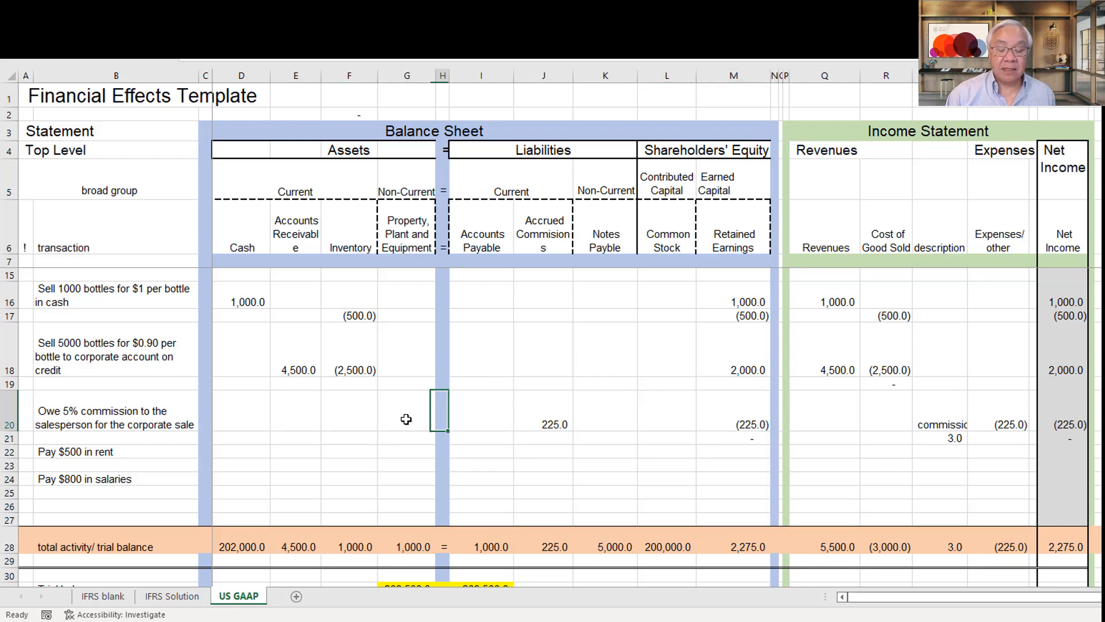
key(Left)
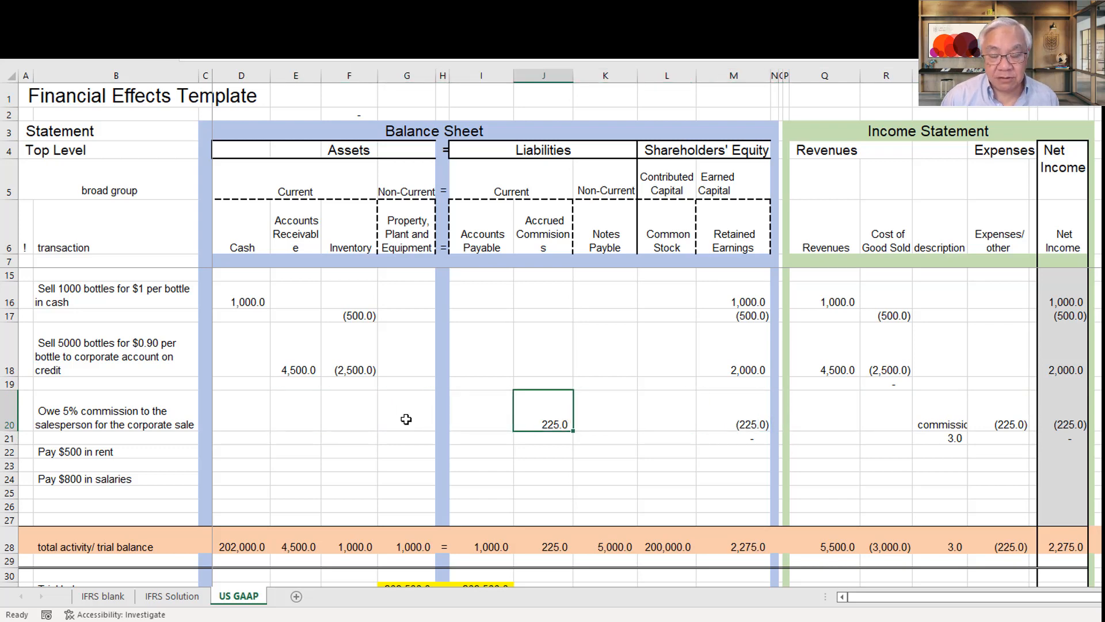
key(Right)
key(Right)
key(Right)
key(Right)
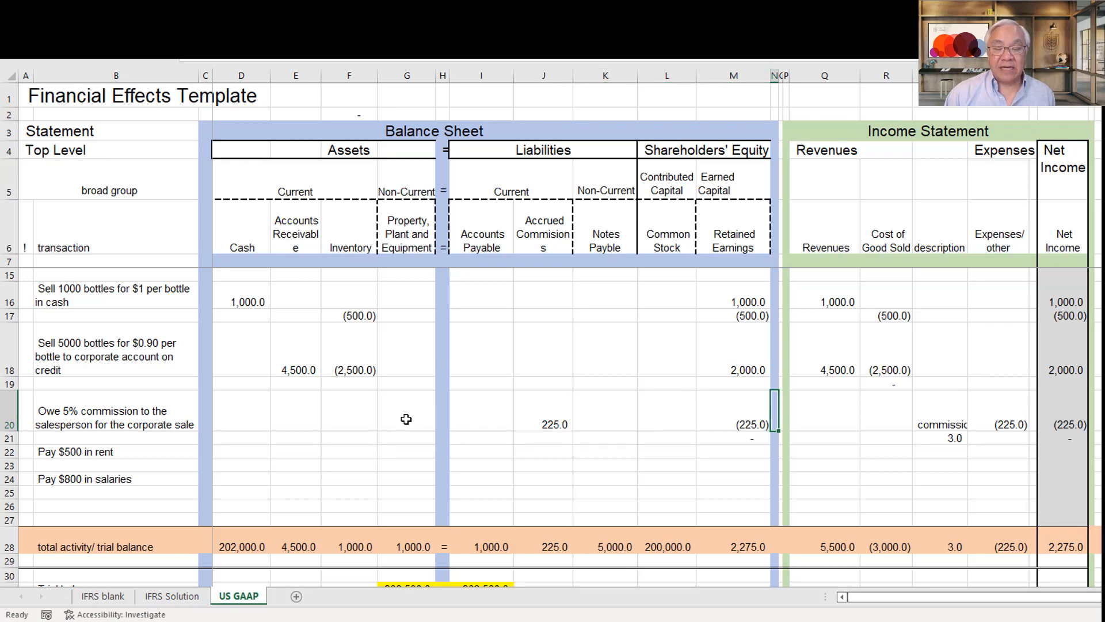
key(Left)
key(Left)
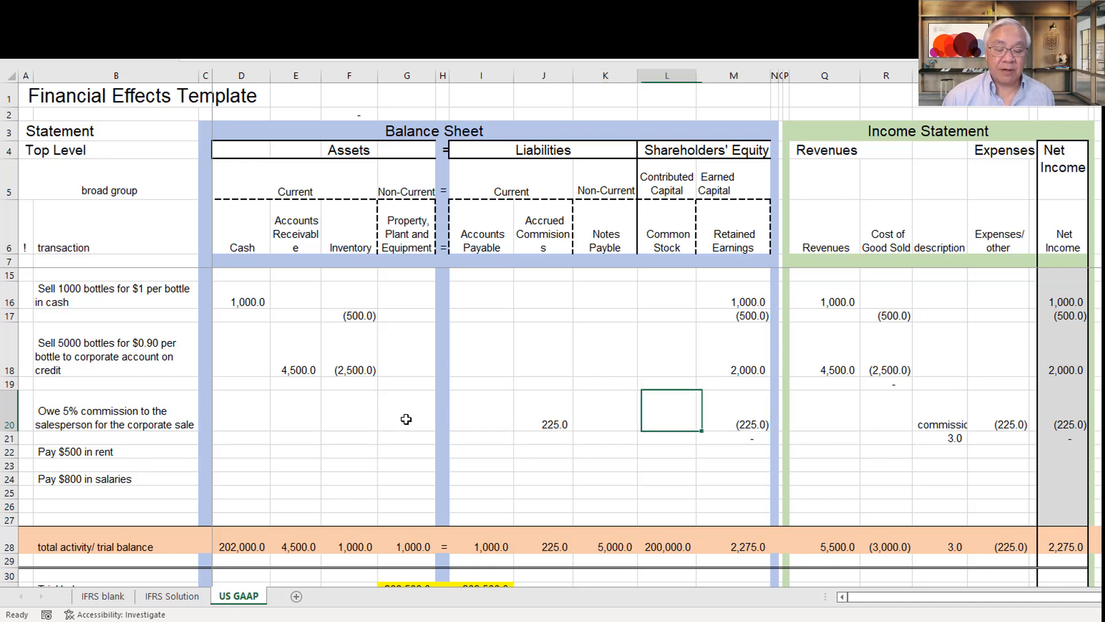
Record the rent payment by entering -500 under Cash in the Pay $500 in rent row
key(Down)
key(Left)
key(Left)
key(Left)
key(Left)
key(Left)
key(Left)
key(Left)
key(Left)
key(Left)
key(Left)
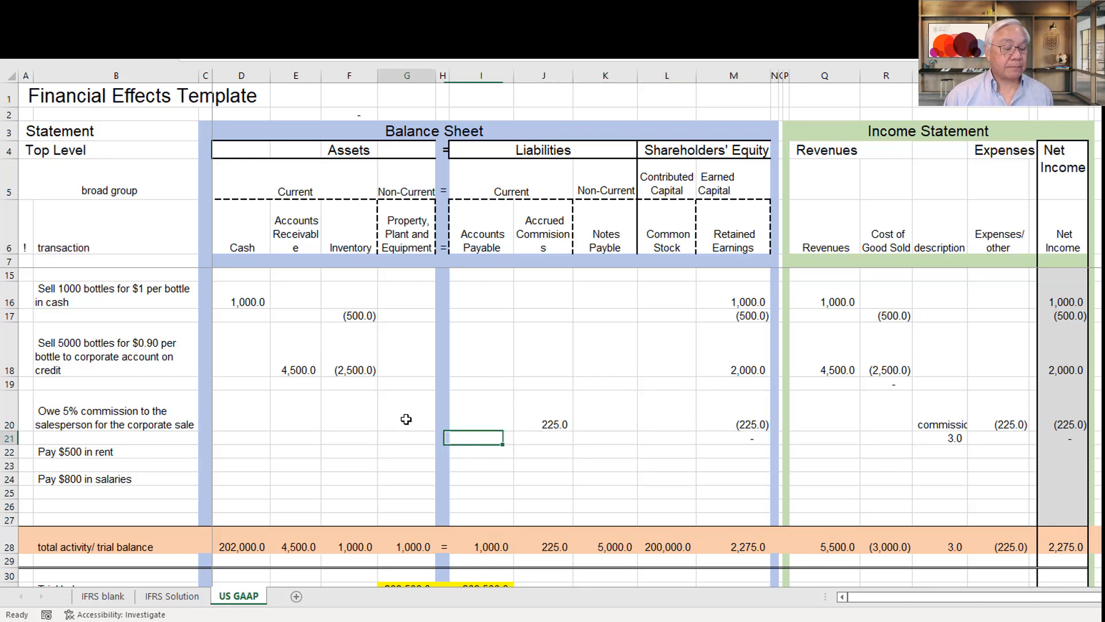
key(Down)
key(Right)
key(Right)
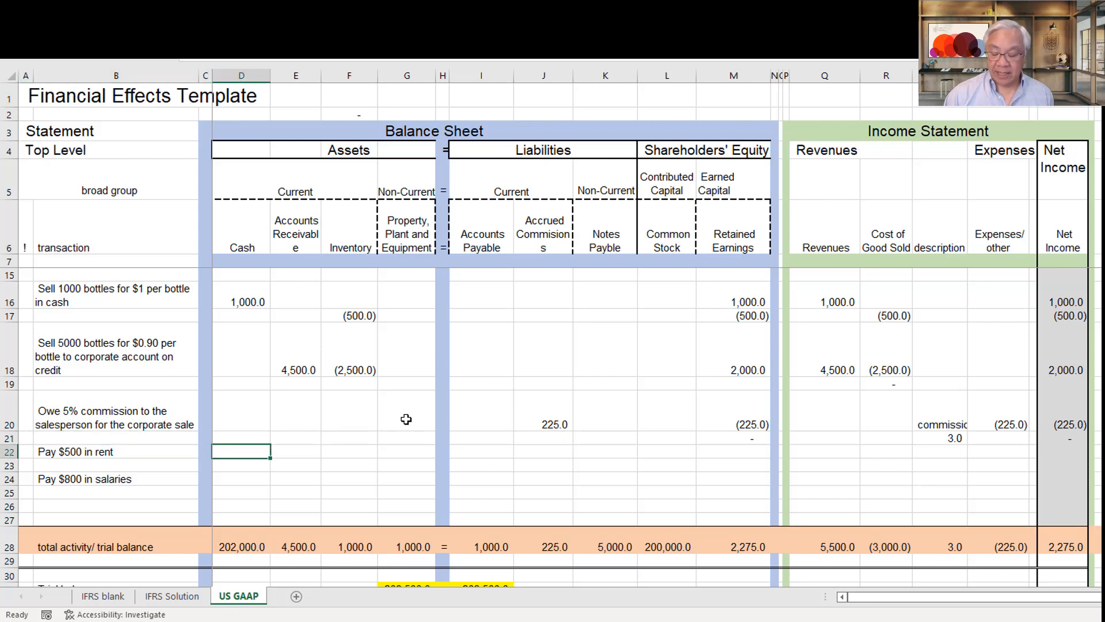
text(-500)
key(Right)
Enter the description rent and the amount -500 under Expenses/other in the Pay $500 in rent row
key(Right)
key(Right)
key(Right)
key(Right)
key(Right)
key(Right)
key(Right)
key(Right)
key(Right)
key(Right)
key(Right)
key(Right)
key(Right)
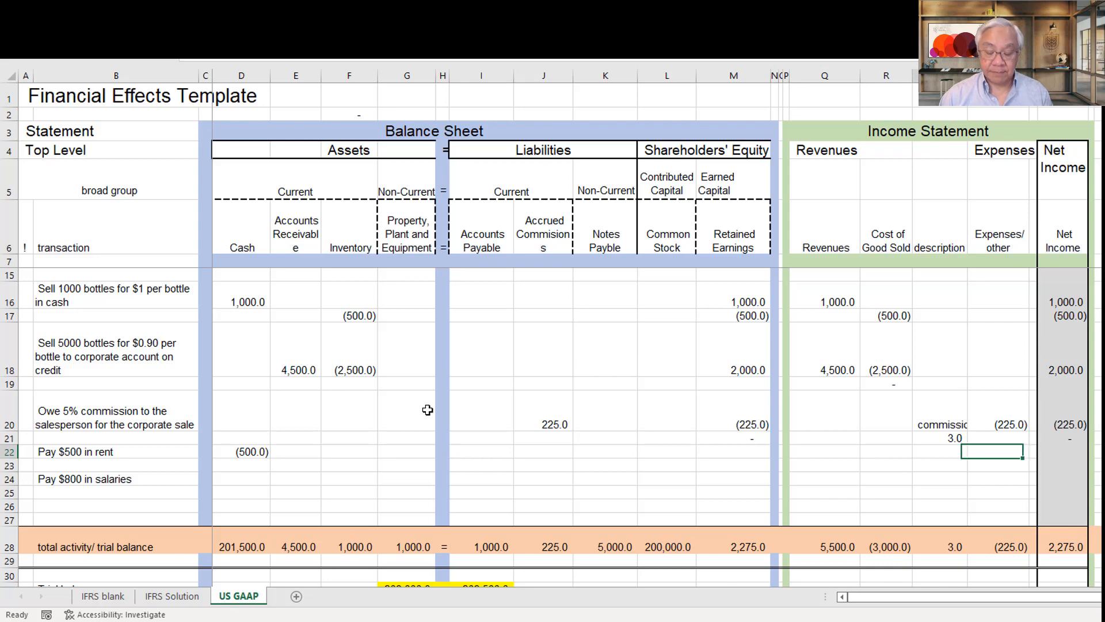
key(Left)
text(rent)
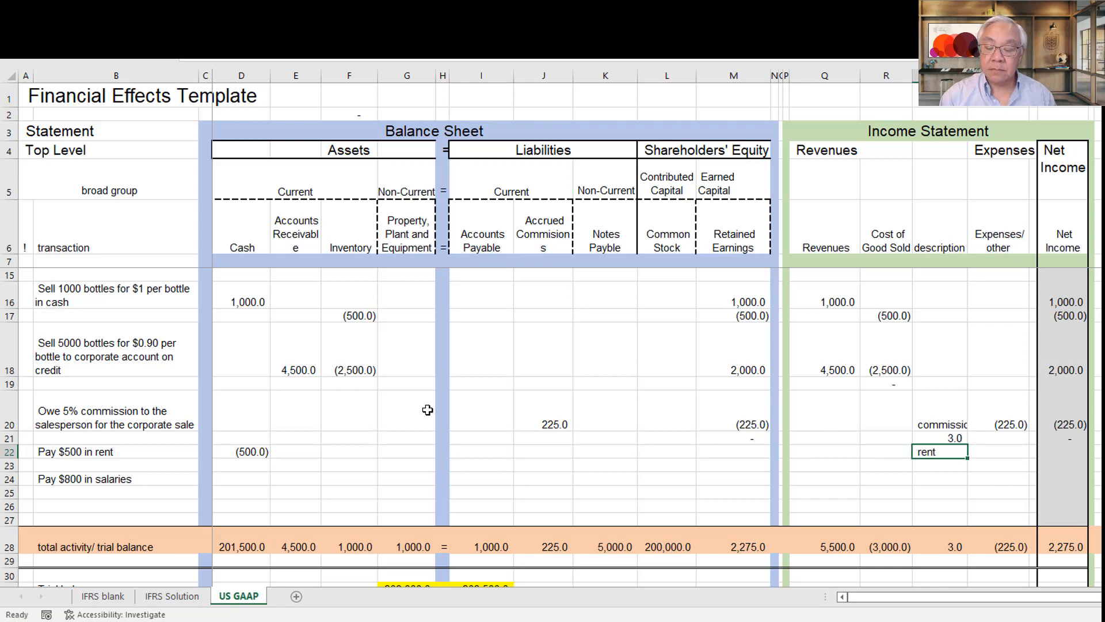
key(Return)
key(Up)
key(Right)
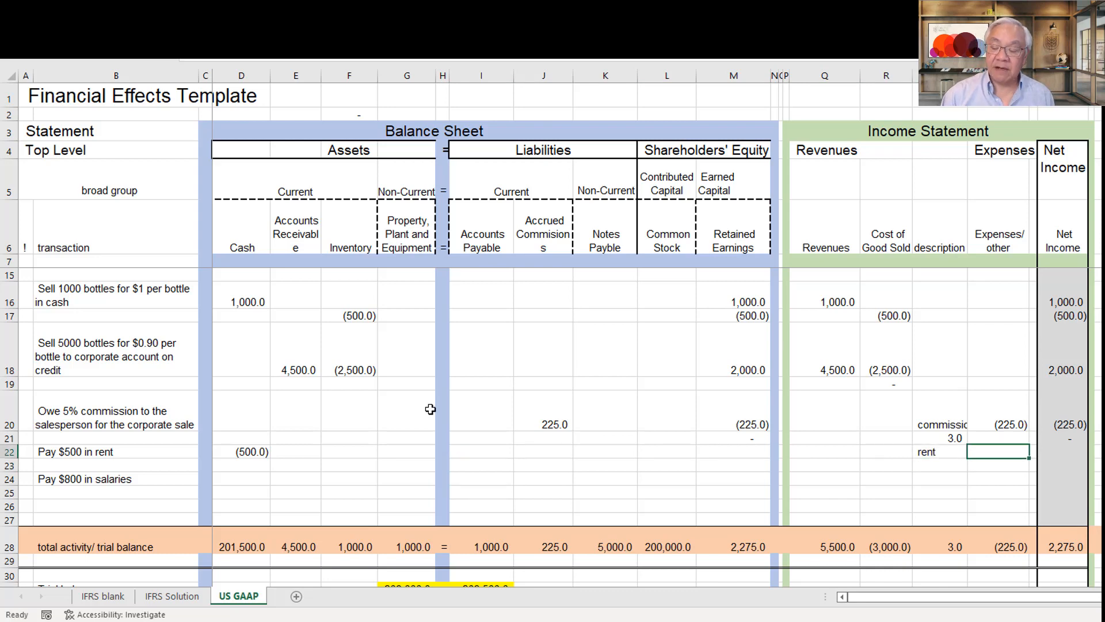
key(Return)
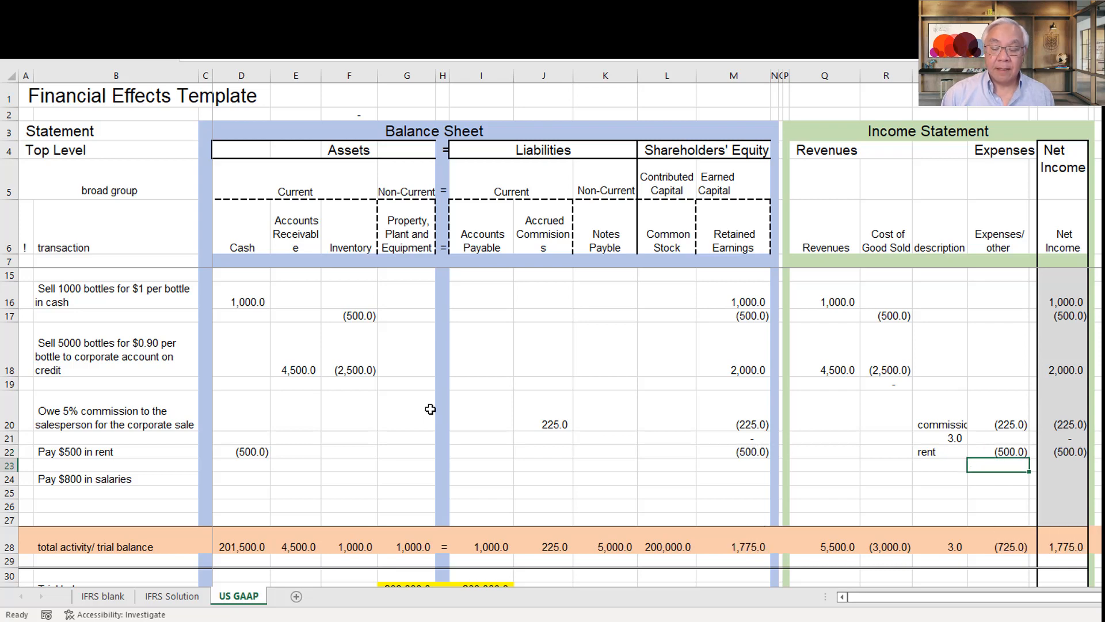
Record the salary payment by entering -800 under Cash and 0 under Accounts Receivable in the Pay $800 in salaries row
text(1)
key(Left)
key(Left)
key(Left)
key(Left)
key(Left)
key(Left)
key(Left)
key(Left)
key(Left)
key(Left)
key(Left)
key(Left)
key(Left)
key(Left)
key(Left)
key(Left)
key(Left)
key(Left)
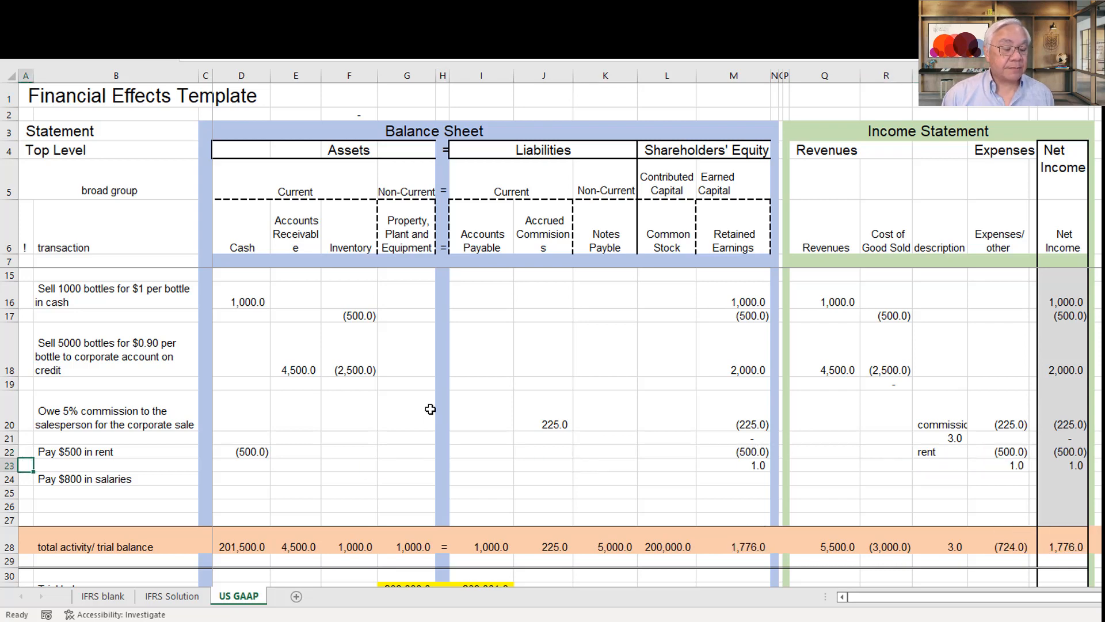
key(Right)
key(Right)
key(Down)
key(Right)
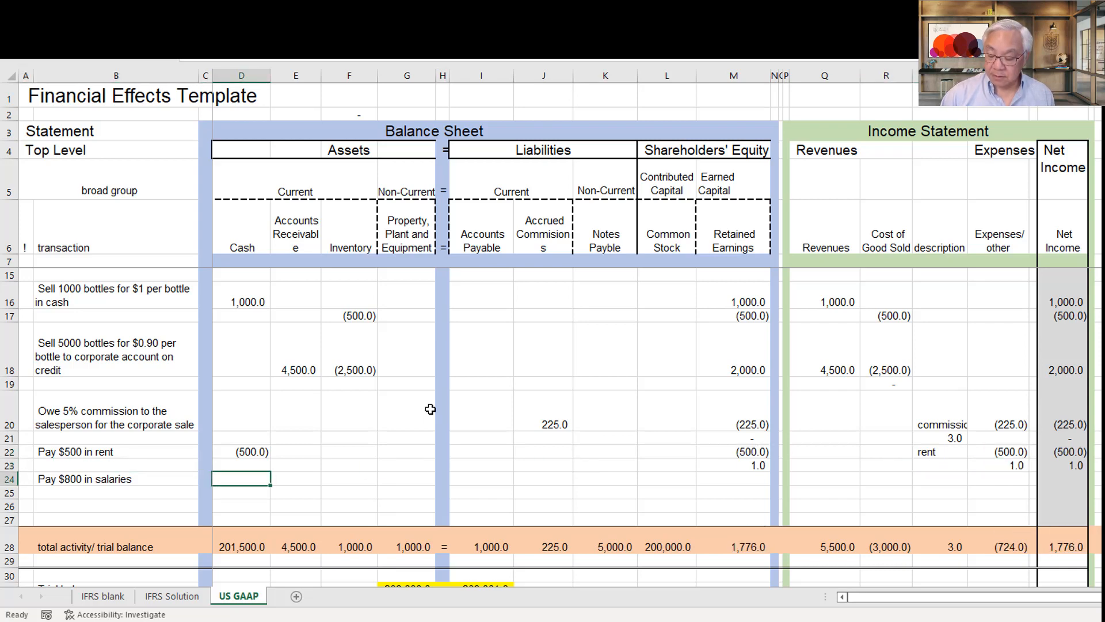
text(-800)
key(Tab)
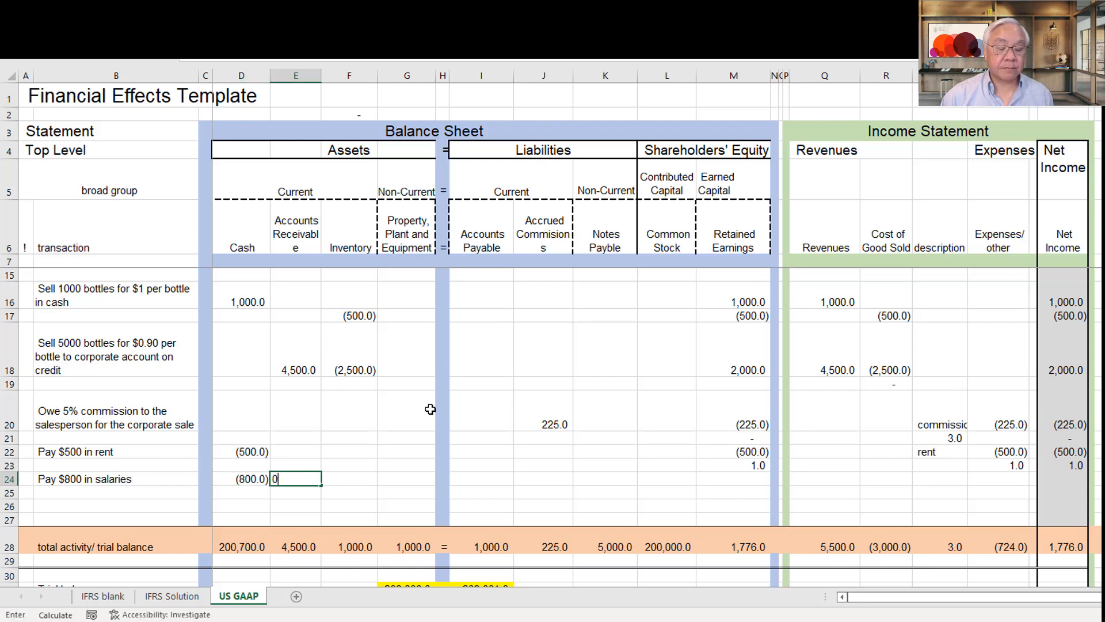
text(0)
key(Tab)
Enter the description salaries and the amount -800 under Expenses/other in the Pay $800 in salaries row
key(Right)
key(Right)
key(Right)
key(Right)
key(Right)
key(Right)
key(Right)
key(Right)
key(Right)
key(Right)
key(Right)
key(Right)
key(Right)
key(Right)
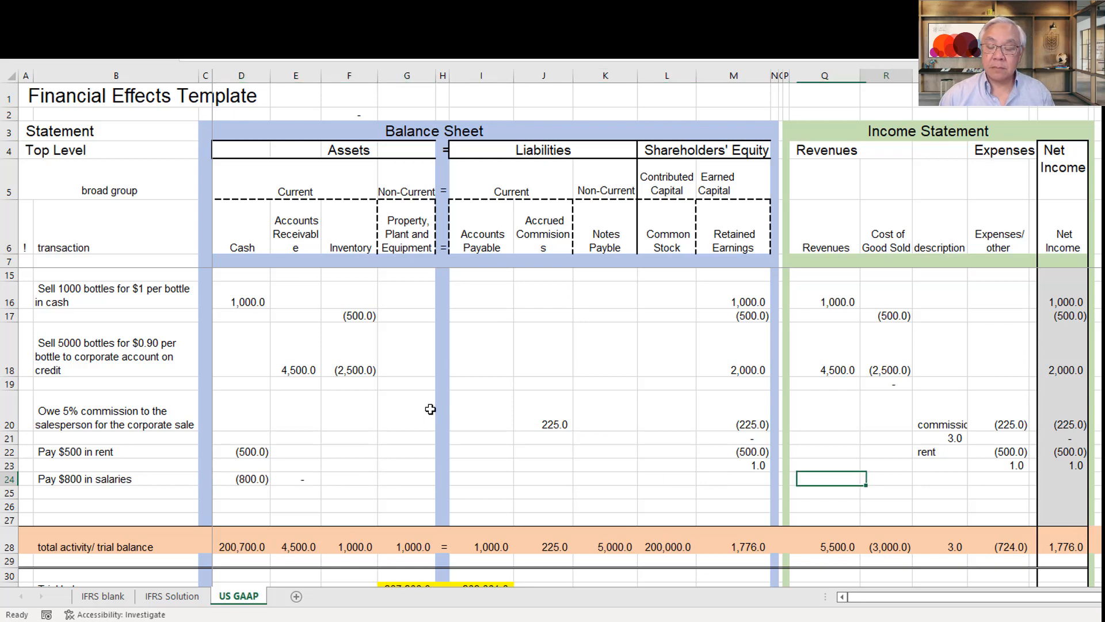
key(Left)
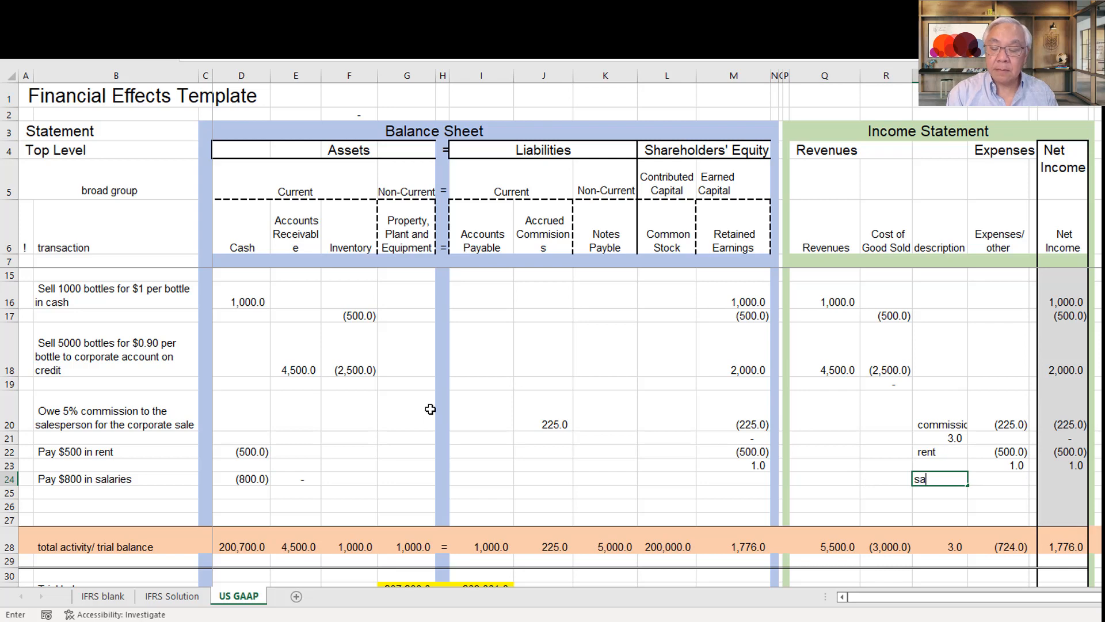
text(salaries)
key(Tab)
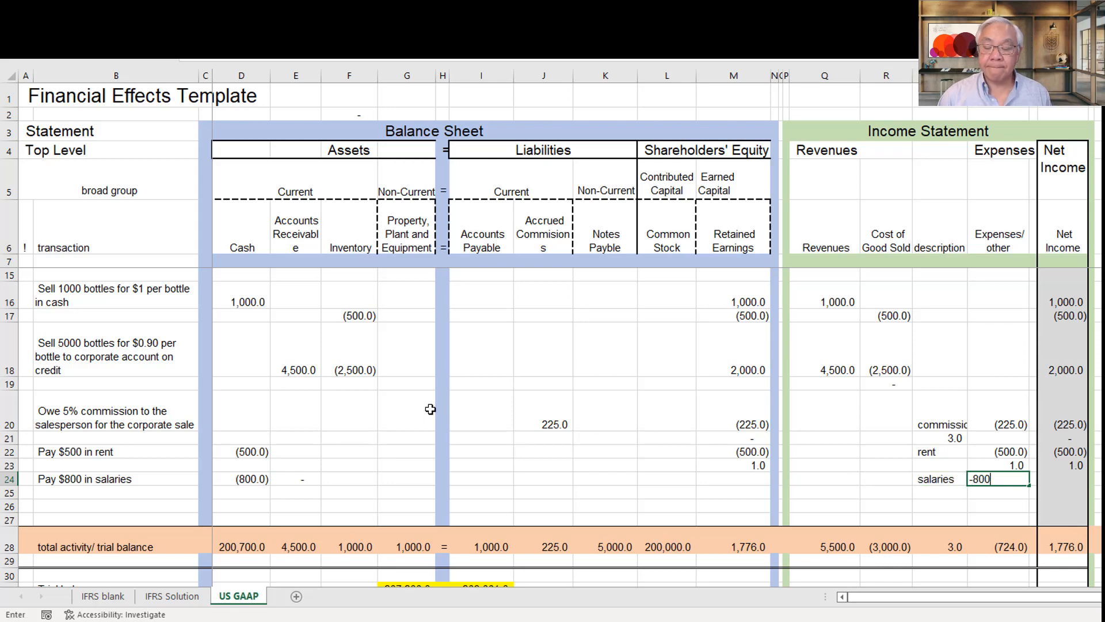
key(Return)
Clear the stray 1.0 under Expenses/other in the blank row between the rent and salaries rows
key(Up)
key(Up)
key(Right)
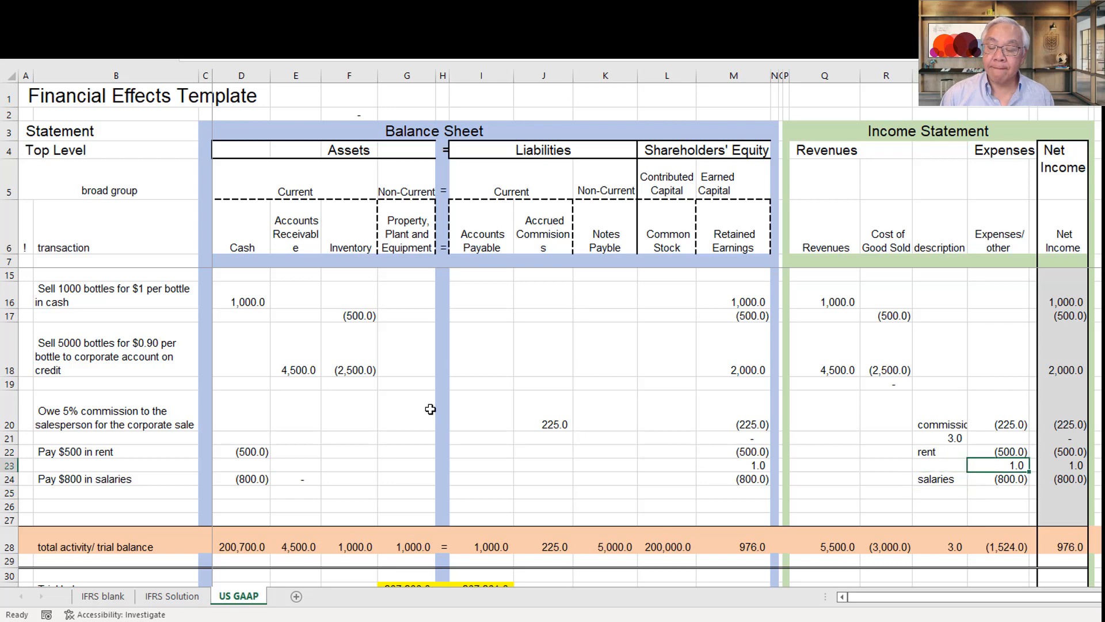
key(Delete)
key(Down)
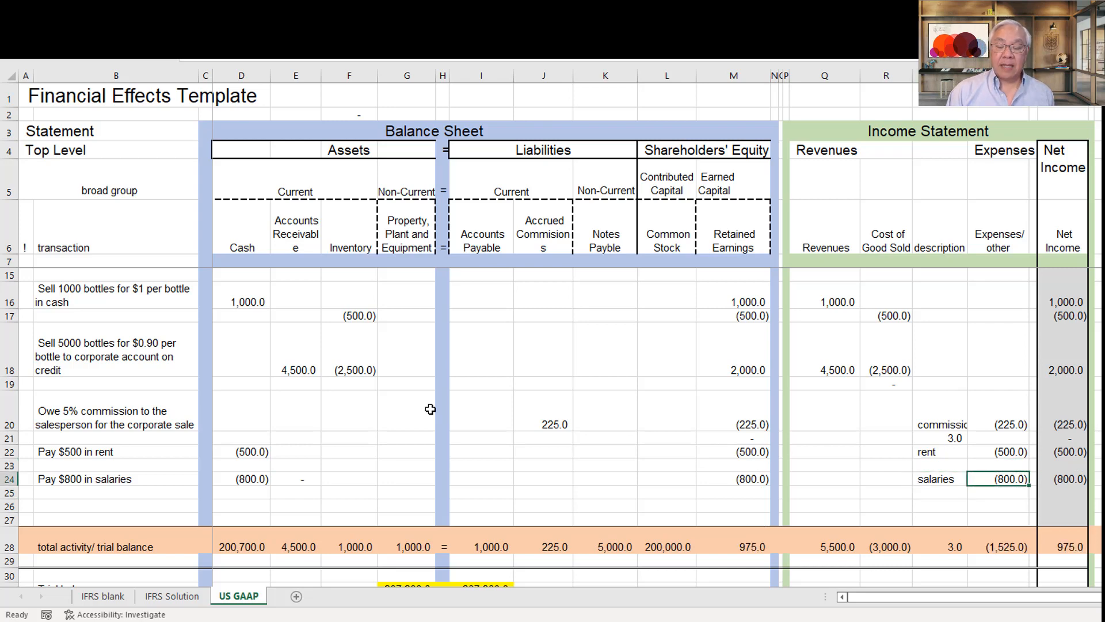
Review the Cash and Retained Earnings effects of rent and salaries, and the entries recorded for the earlier transactions
key(Left)
key(ctrl+Left)
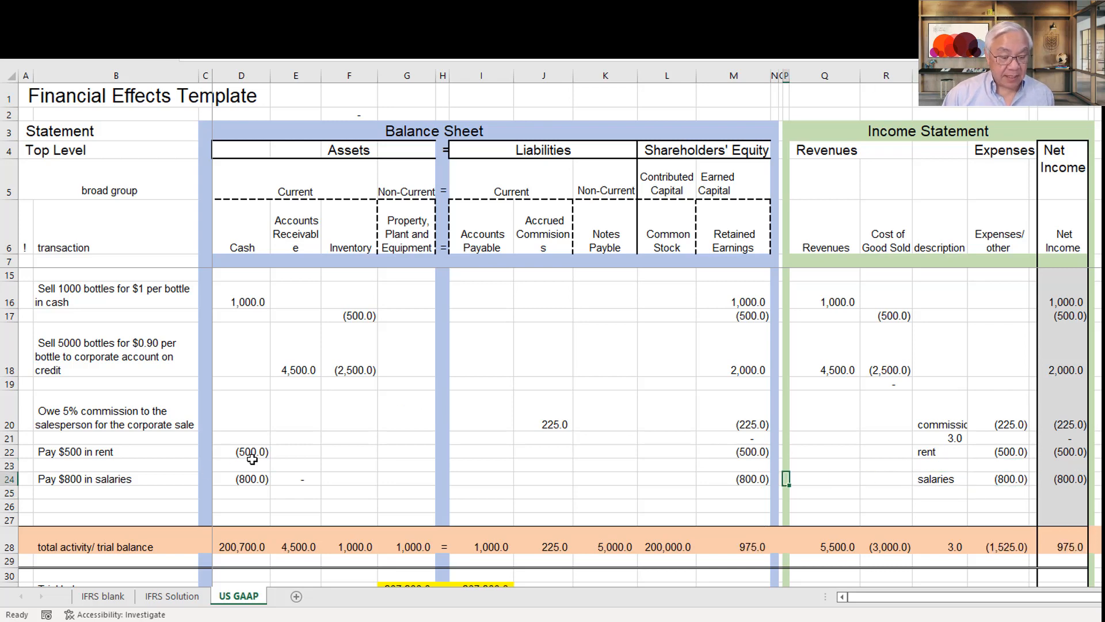
drag(249, 452, 273, 477)
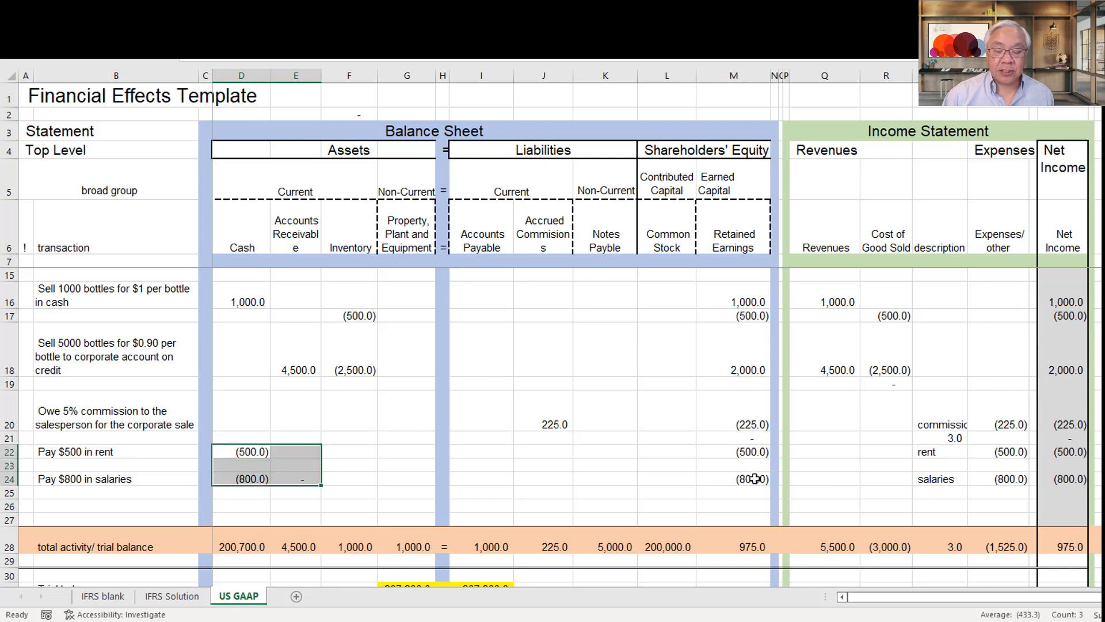
drag(744, 456, 751, 494)
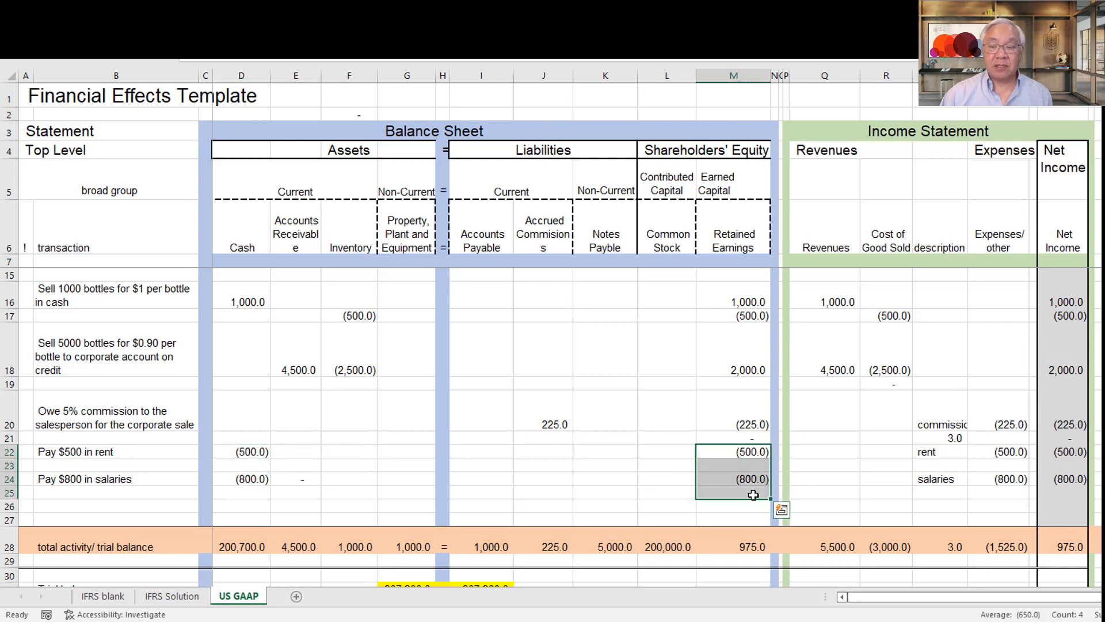
click(619, 459)
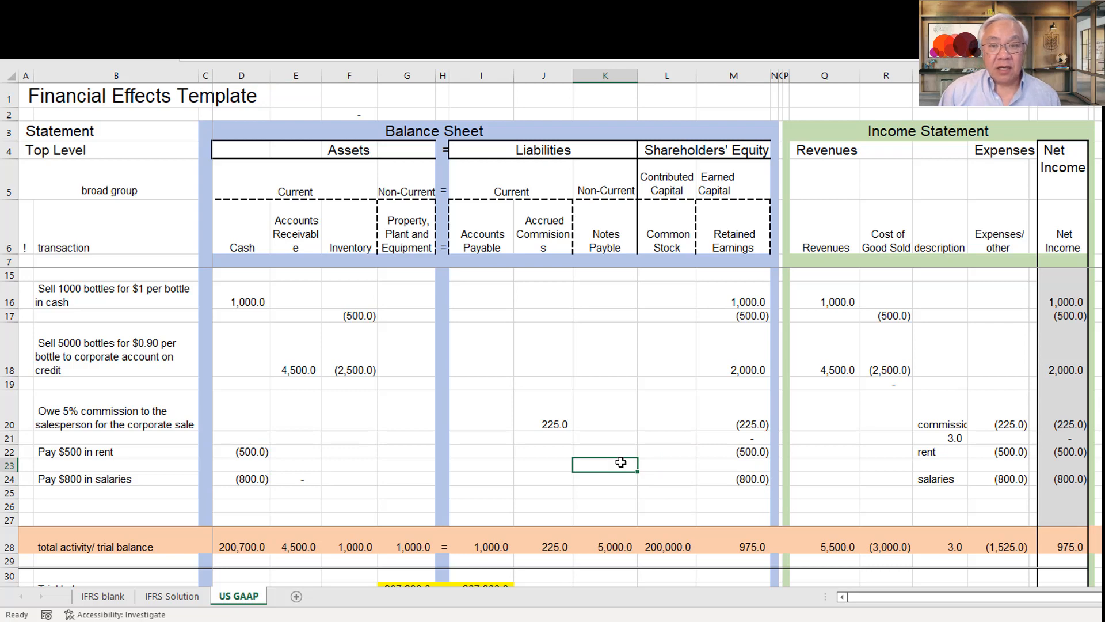
scroll(393, 470, up, 3)
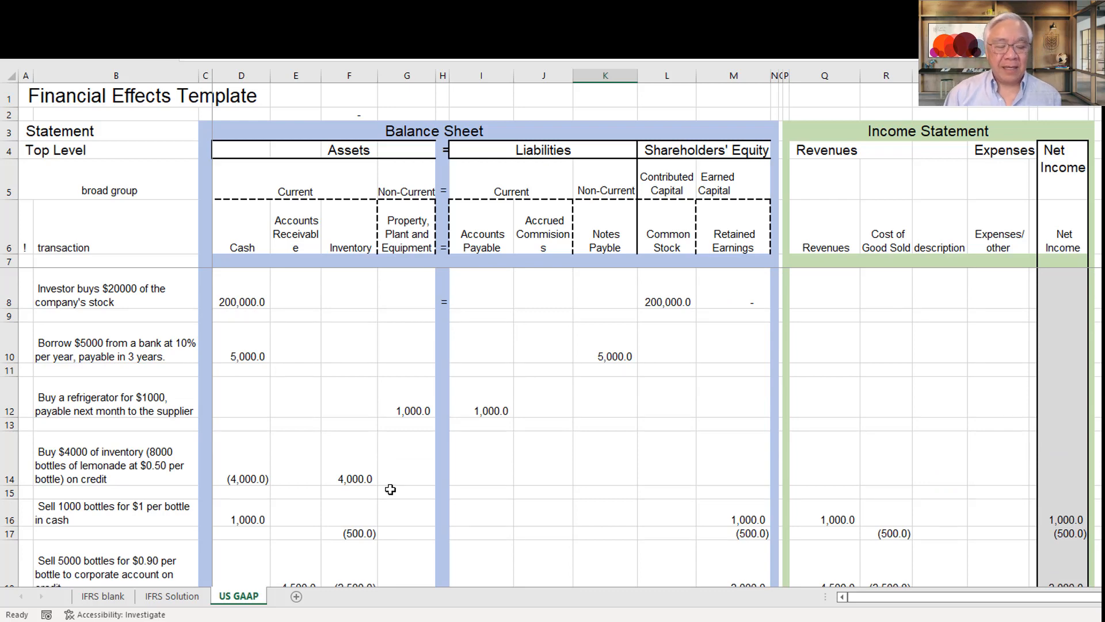
click(77, 293)
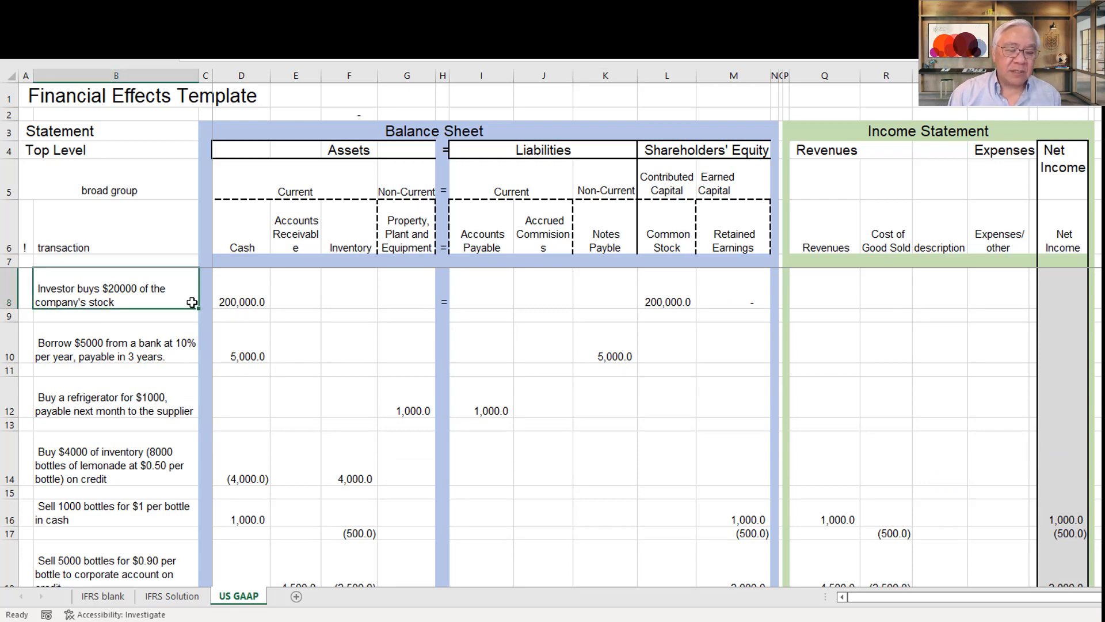
drag(233, 301, 1014, 392)
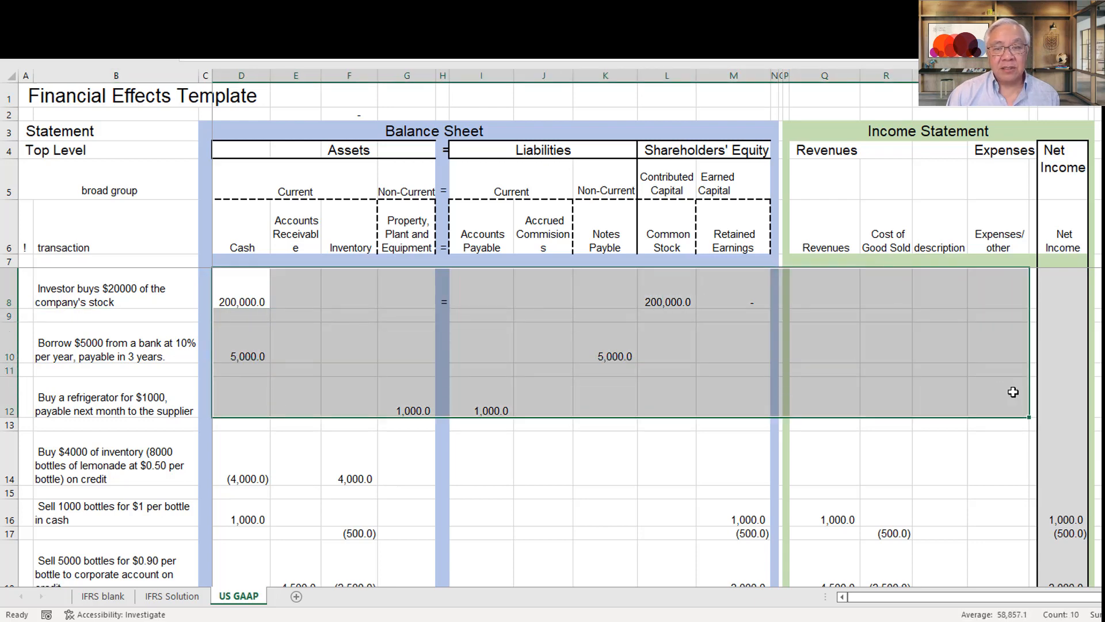
scroll(713, 387, down, 4)
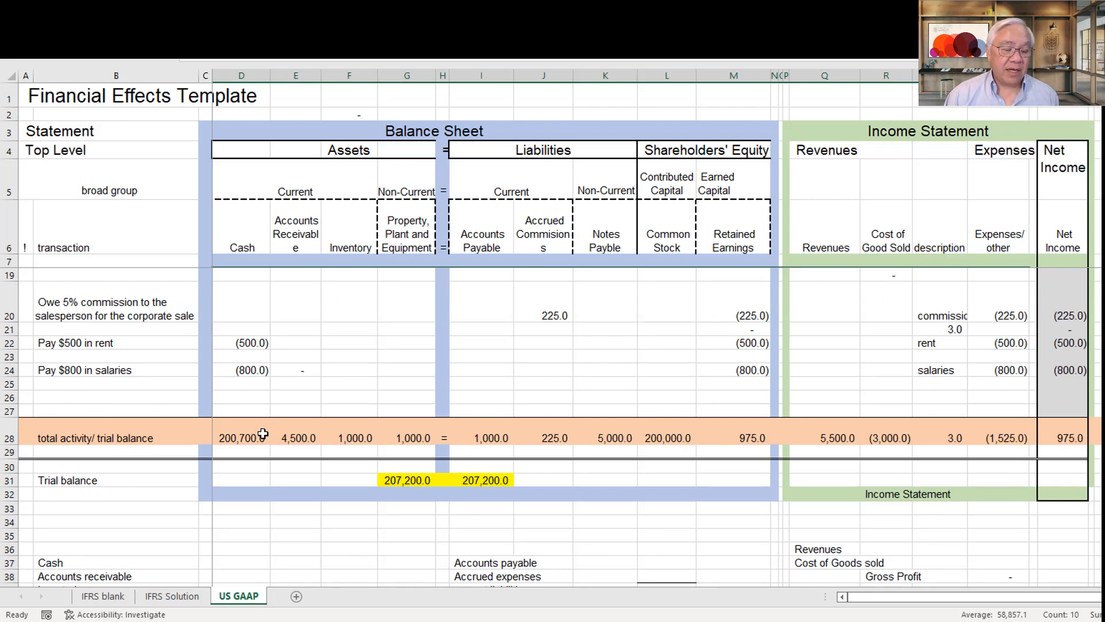
scroll(261, 430, up, 4)
scroll(266, 435, down, 4)
Inspect the formula behind the Cash total in the total activity/trial balance row and the range it sums
click(263, 434)
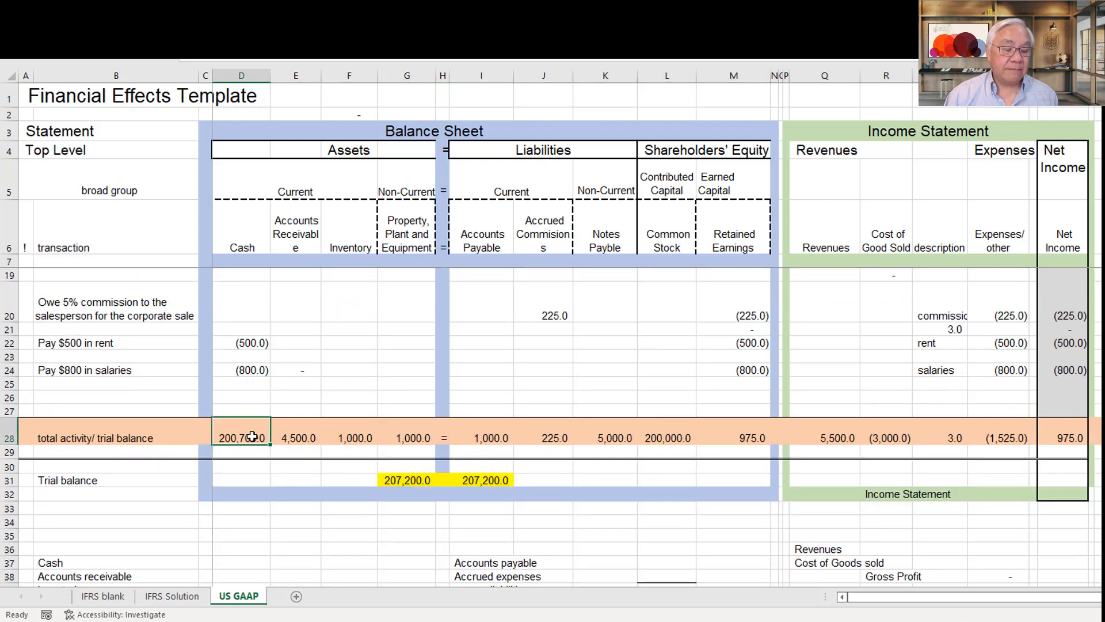
double_click(252, 436)
scroll(337, 373, up, 3)
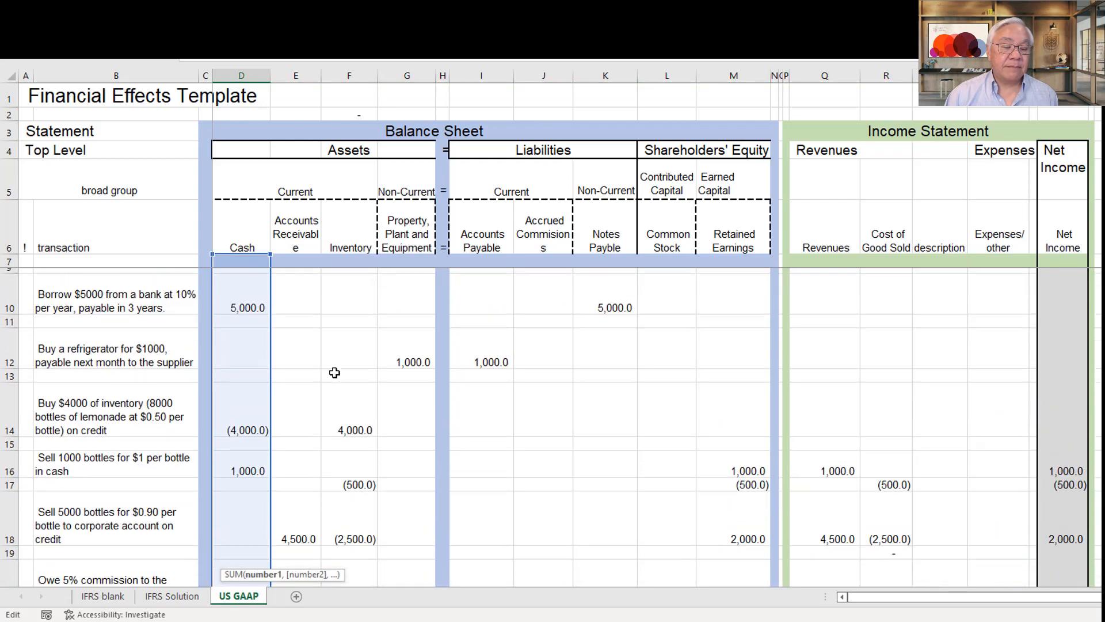
scroll(332, 373, down, 2)
scroll(331, 374, down, 2)
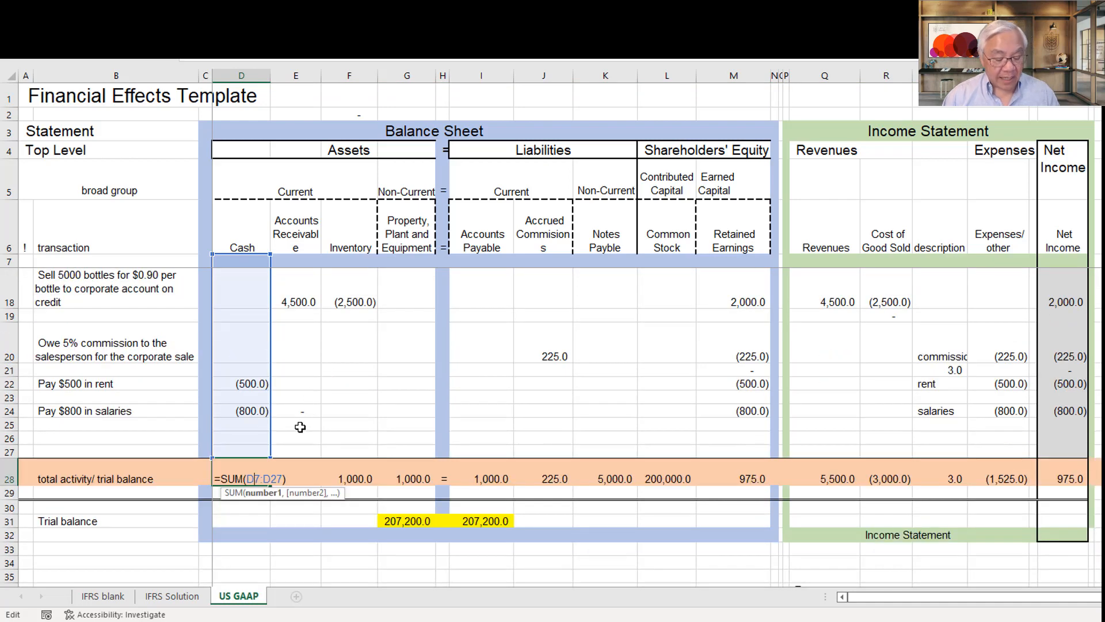
key(Escape)
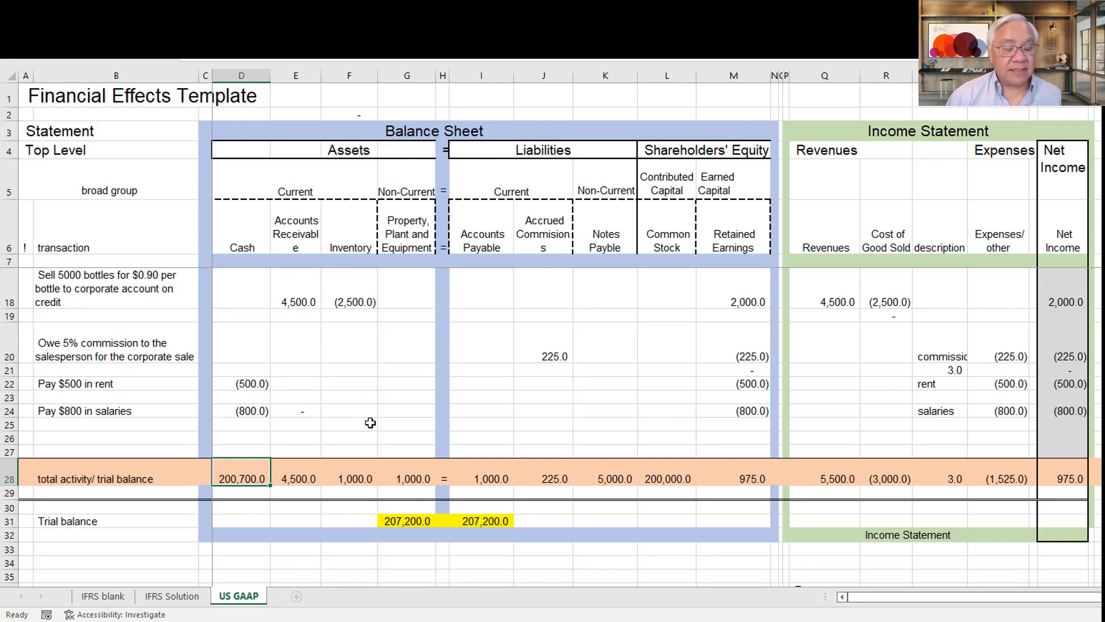
Examine the total activity row and the two Trial balance formulas, one for assets and one for liabilities plus equity
drag(258, 479, 1062, 477)
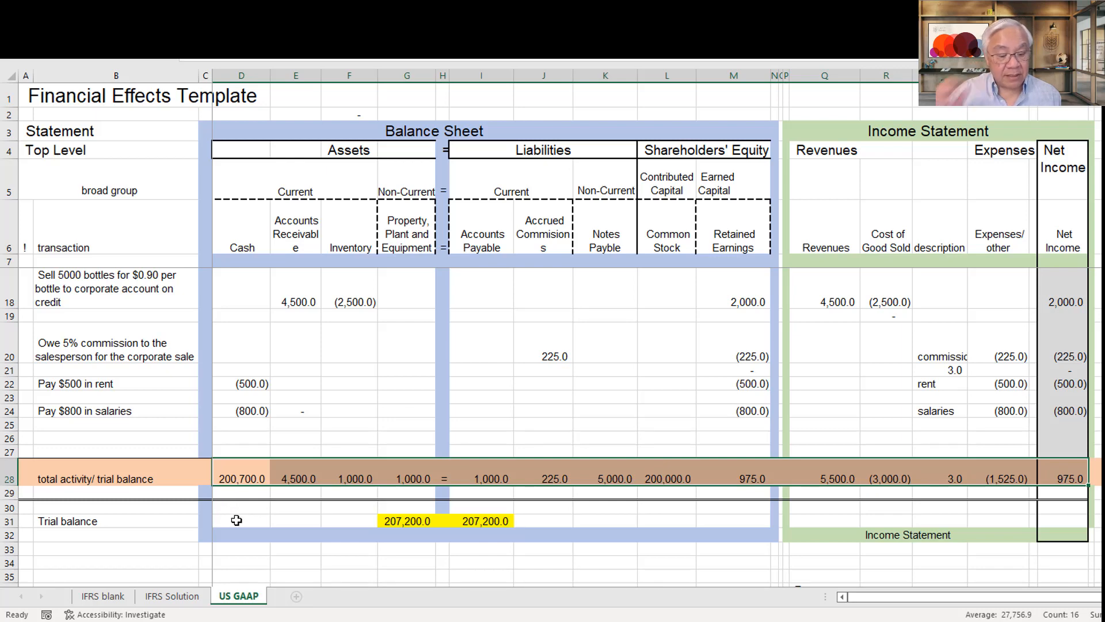
click(412, 523)
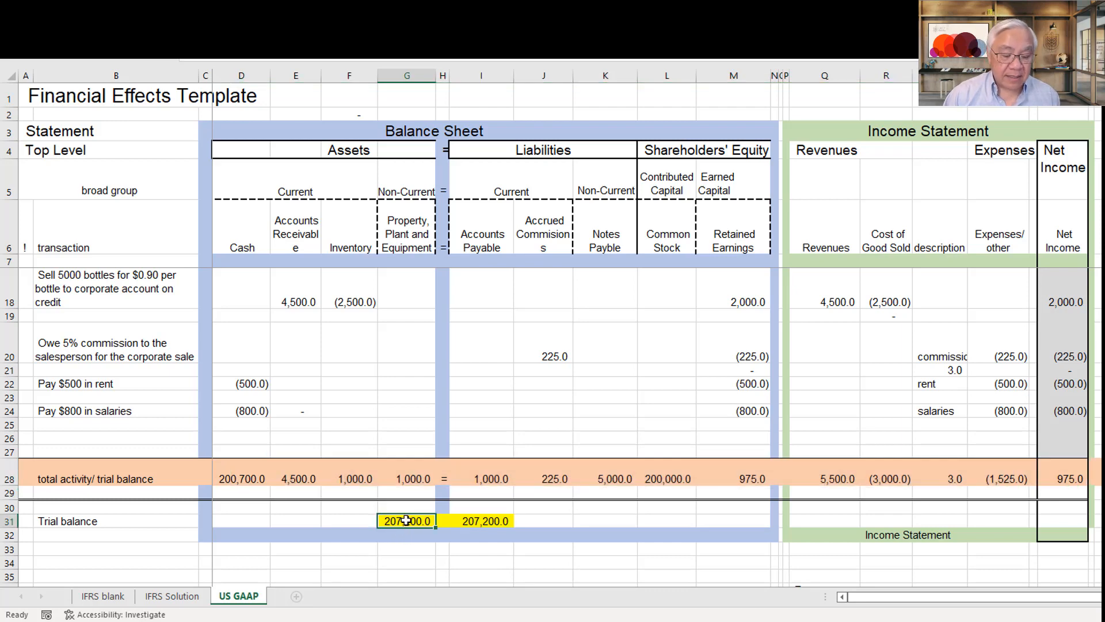
double_click(406, 520)
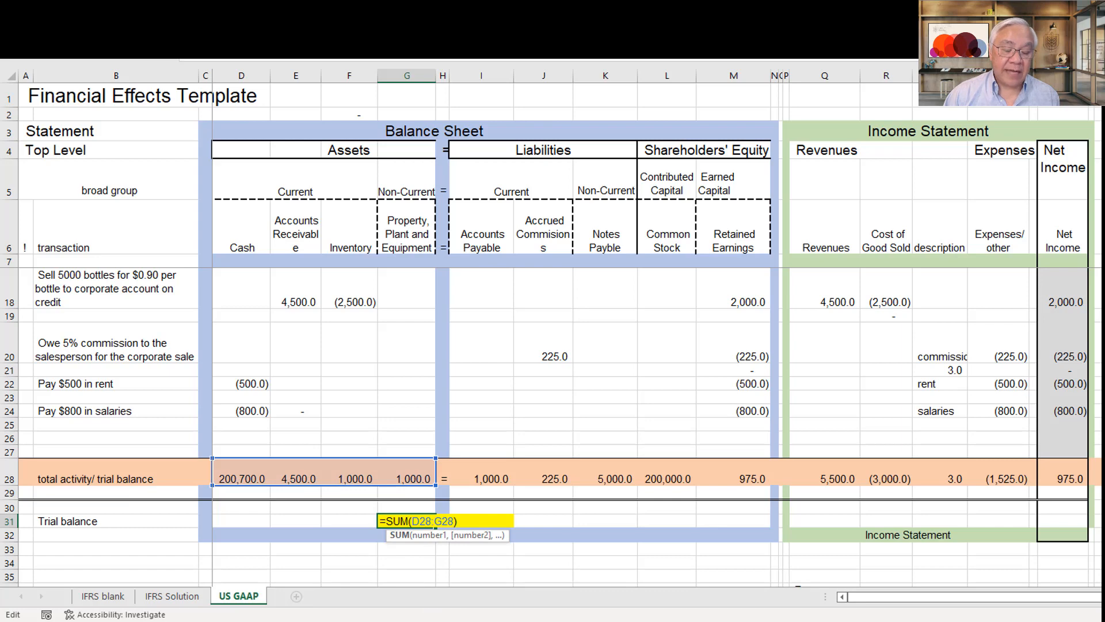
click(552, 252)
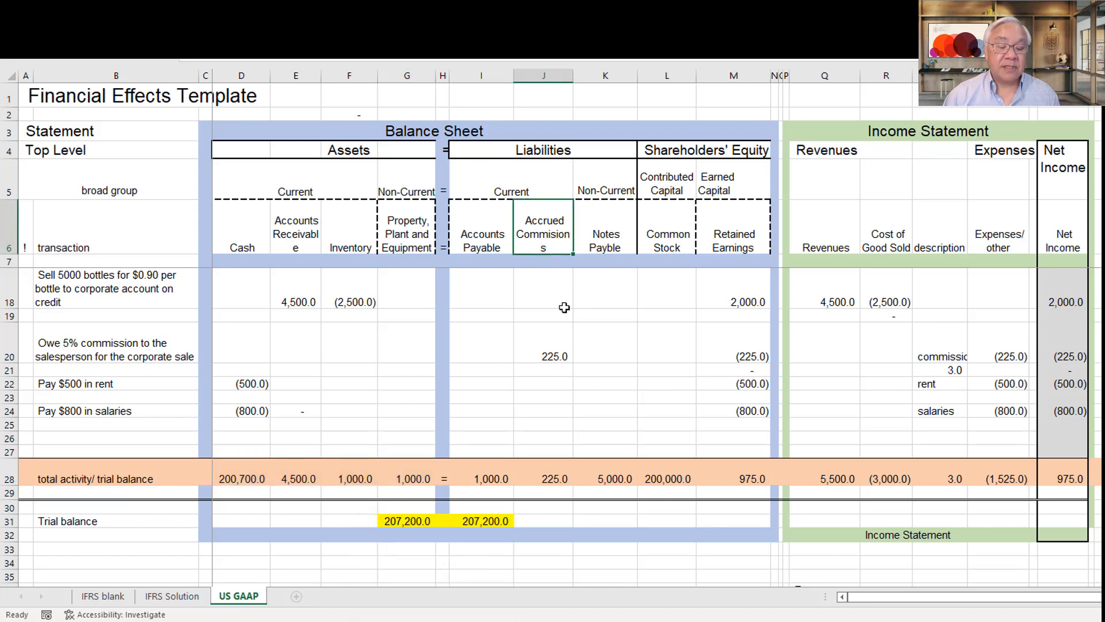
click(481, 521)
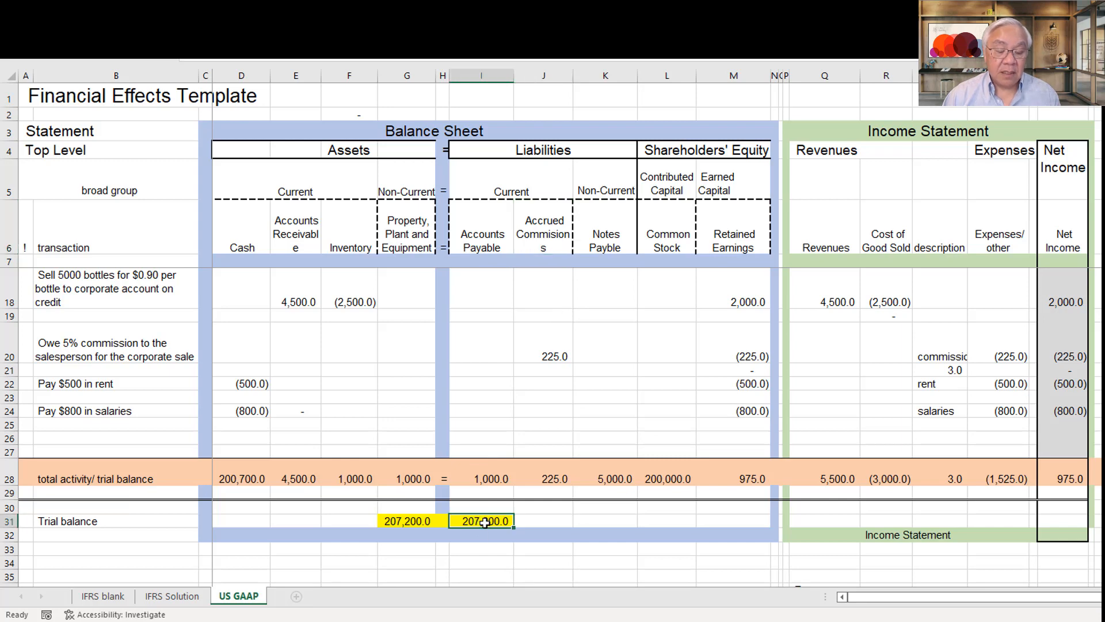
double_click(502, 522)
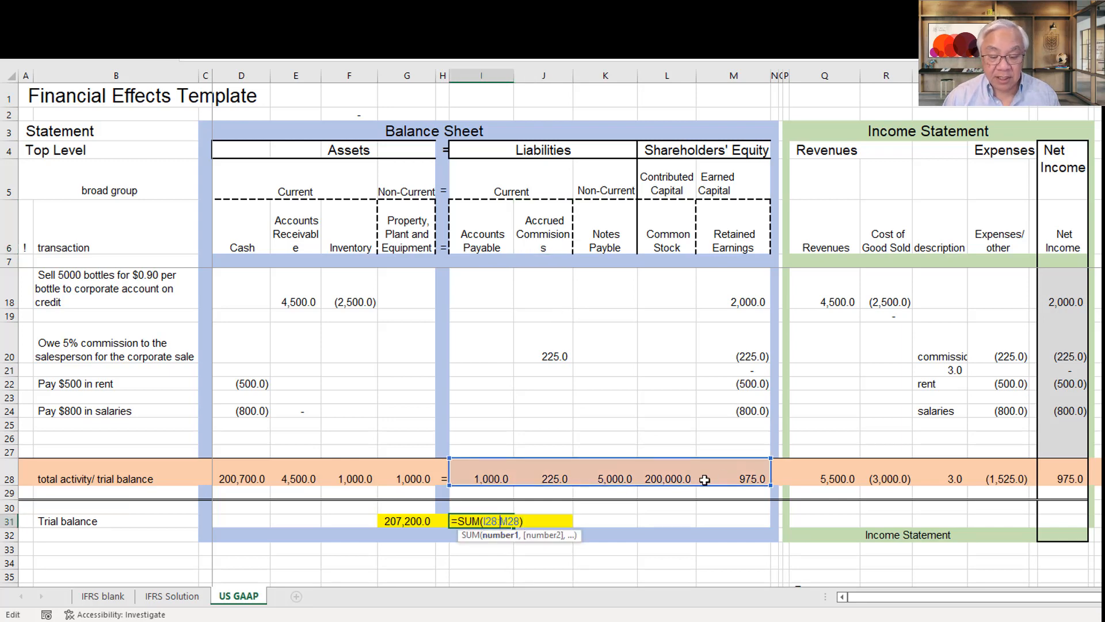
key(ctrl+Return)
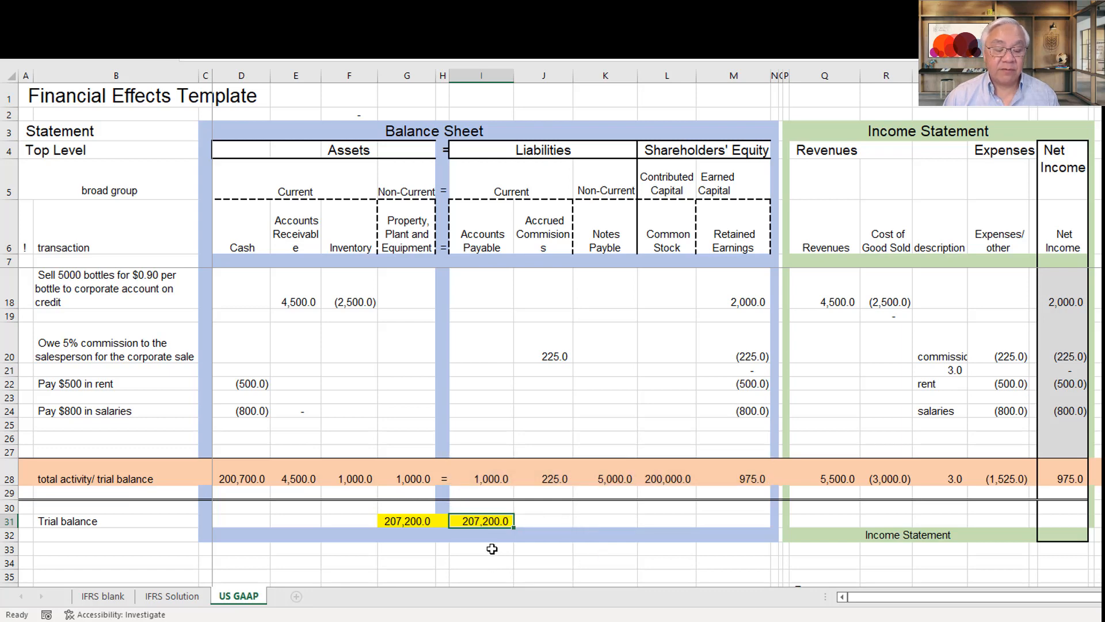